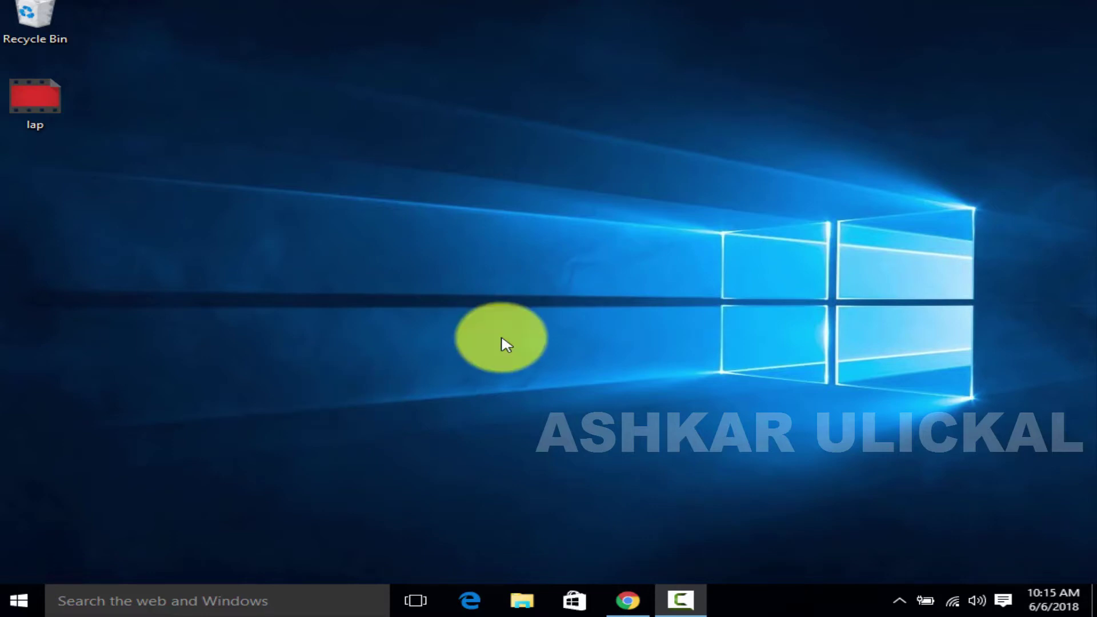
Bring up Chrome on thunkable.com, maximize the window, and go to the Sign Up page
left_click(628, 600)
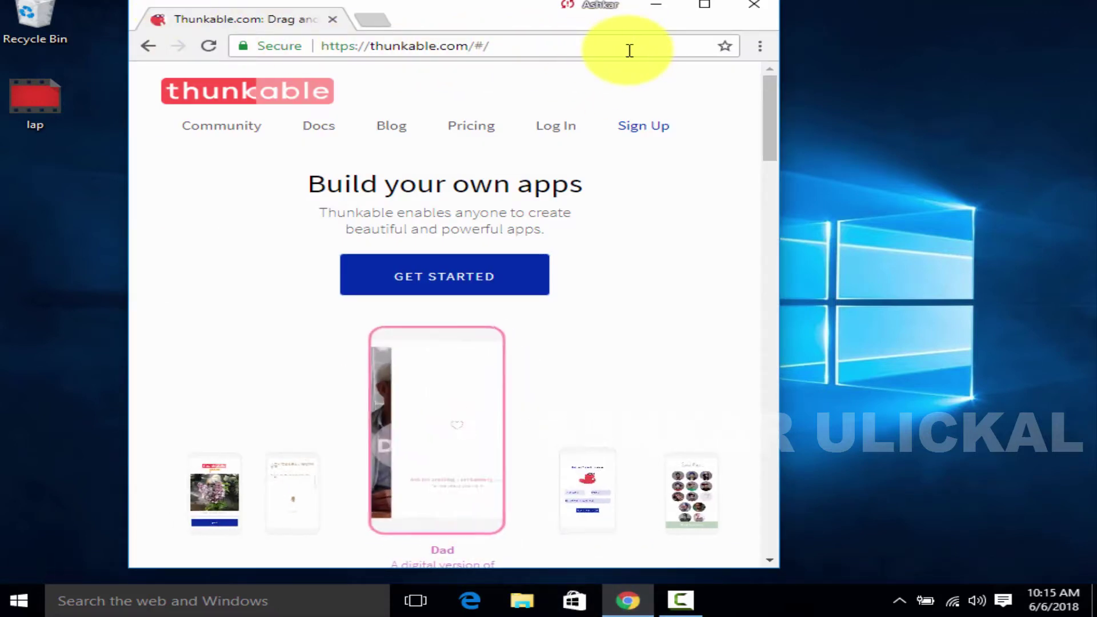
left_click(722, 7)
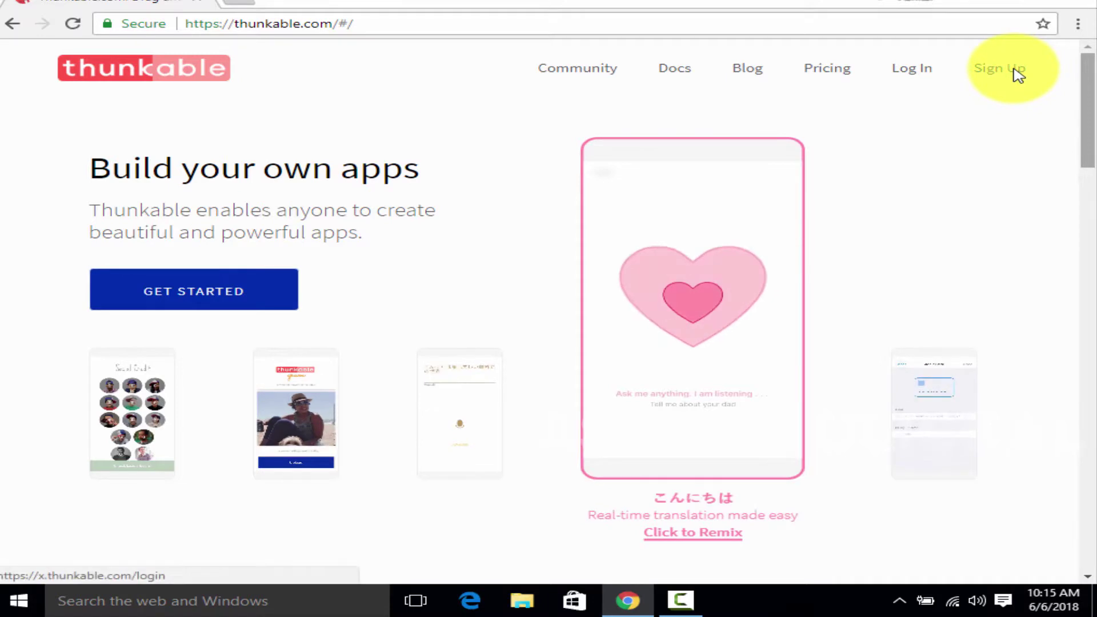
left_click(1017, 73)
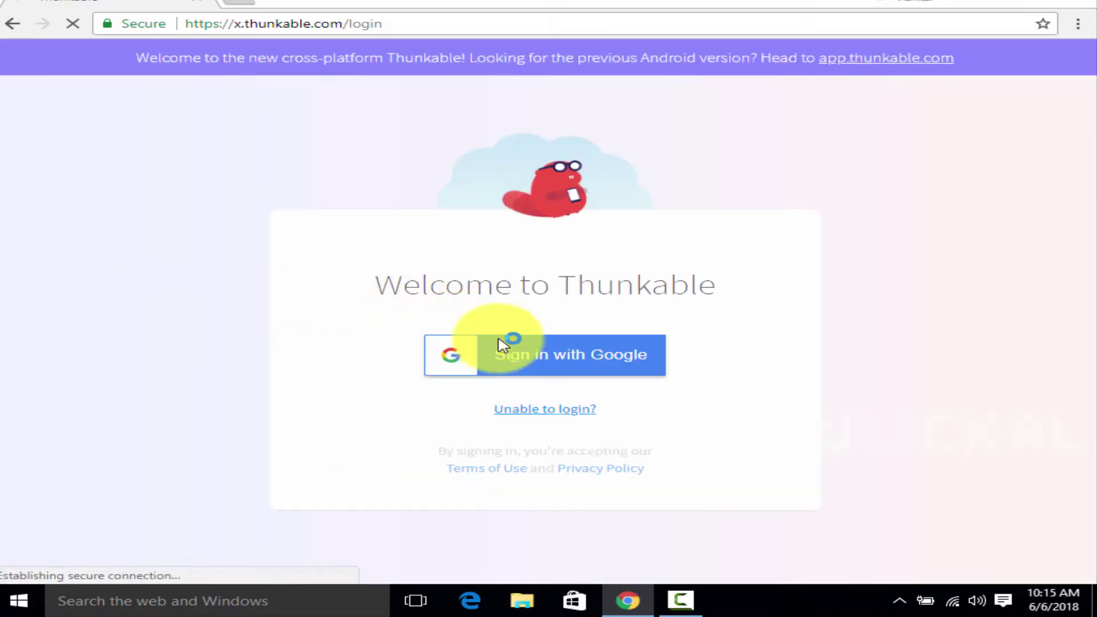
Sign in with Google by choosing the account in the popup, reaching My Projects
left_click(597, 363)
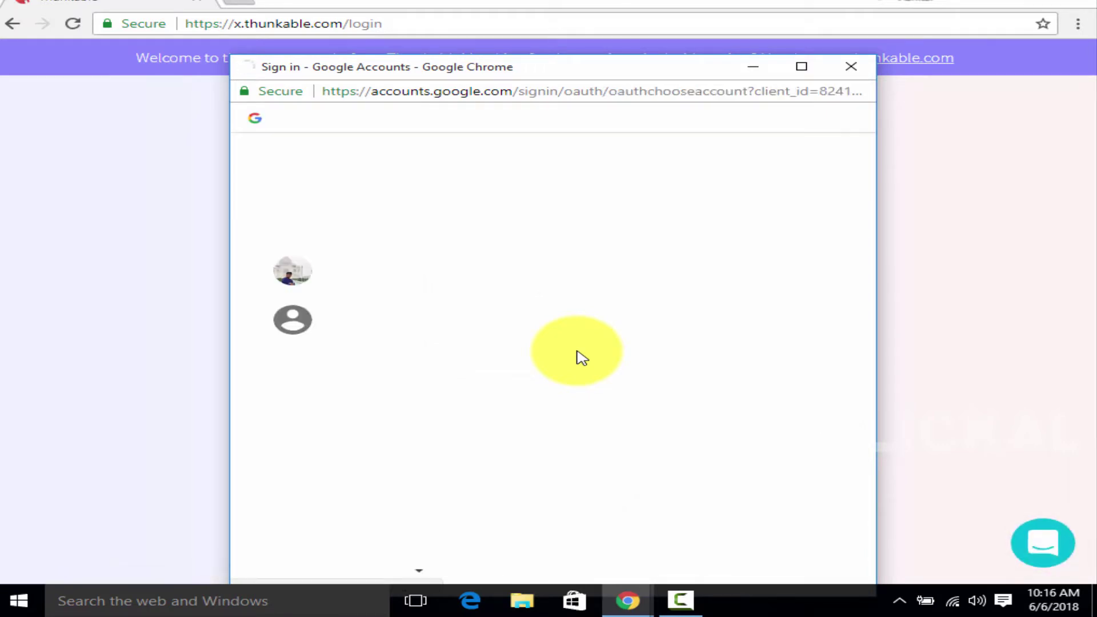
left_click(452, 294)
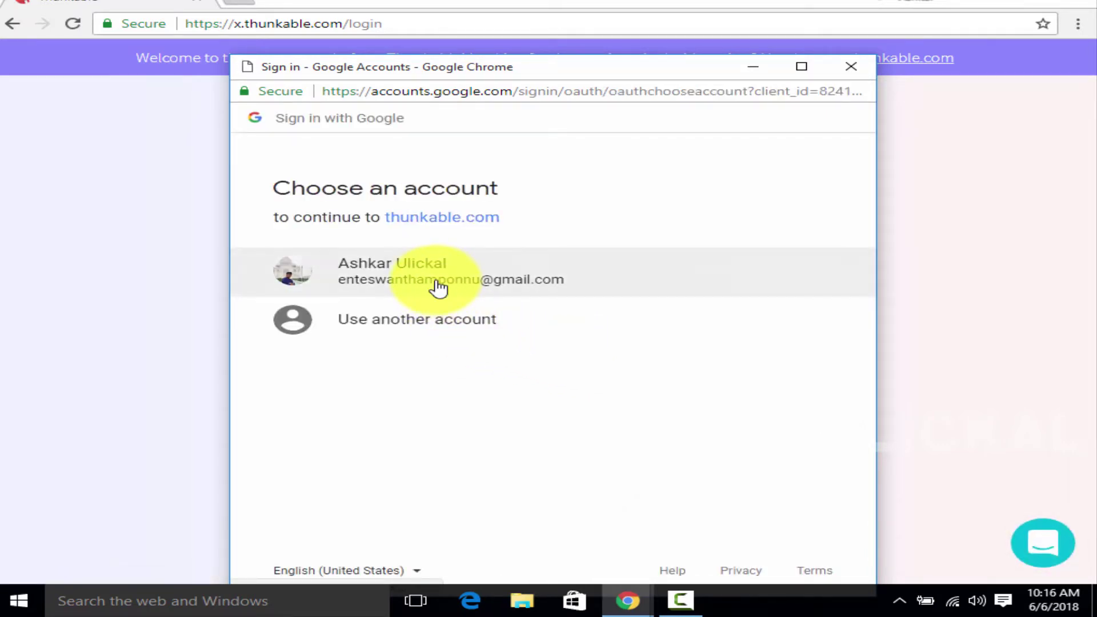
left_click(445, 290)
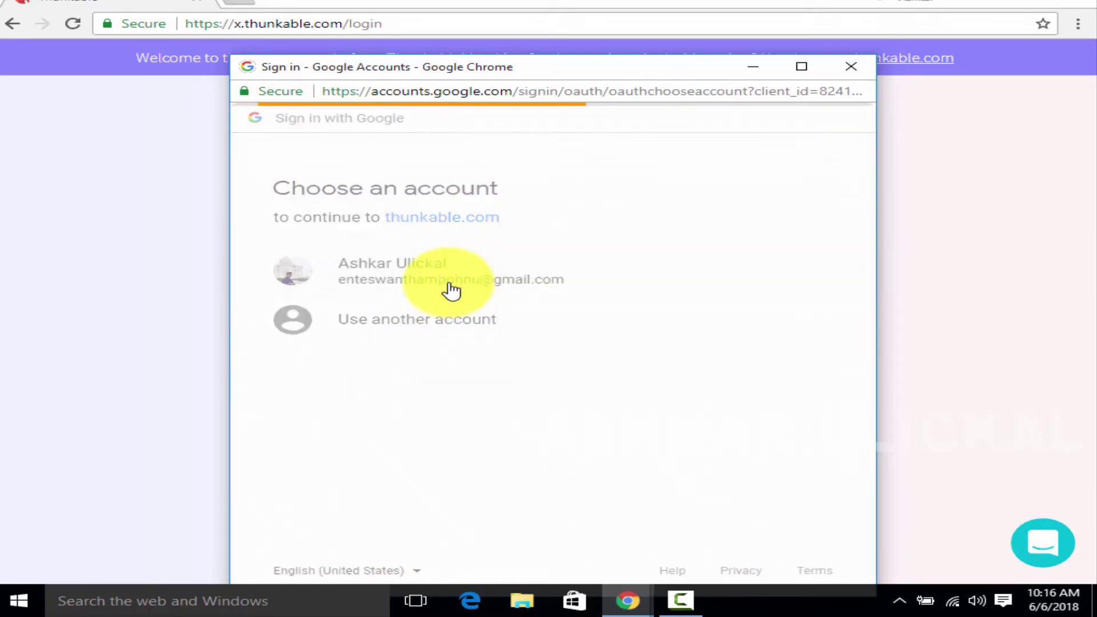
left_click(555, 368)
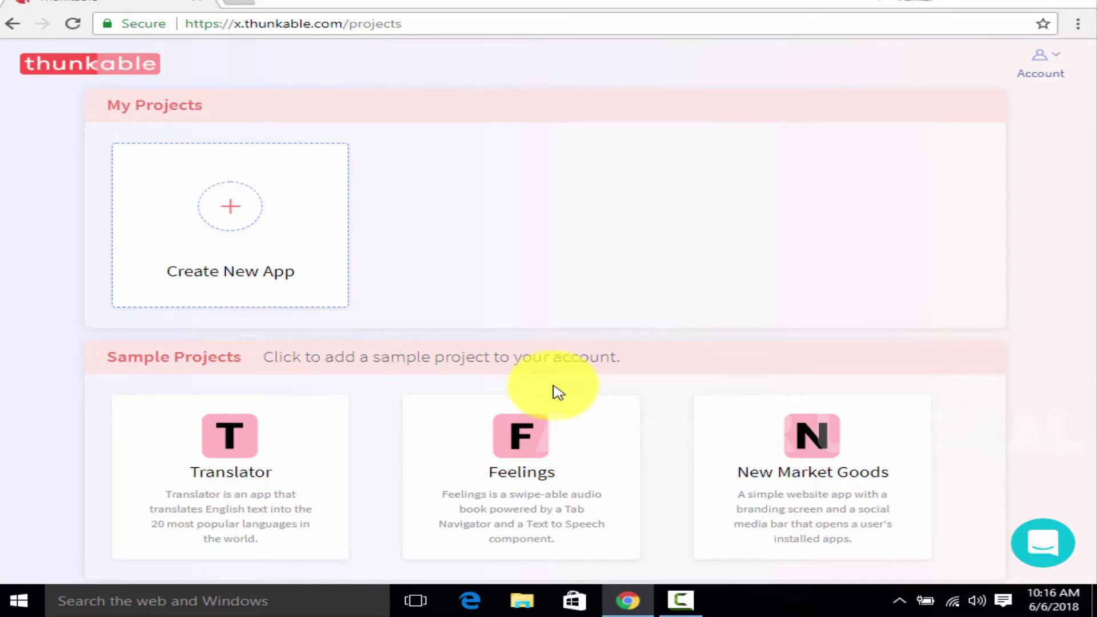
Create a new public app project named 'test'
left_click(233, 218)
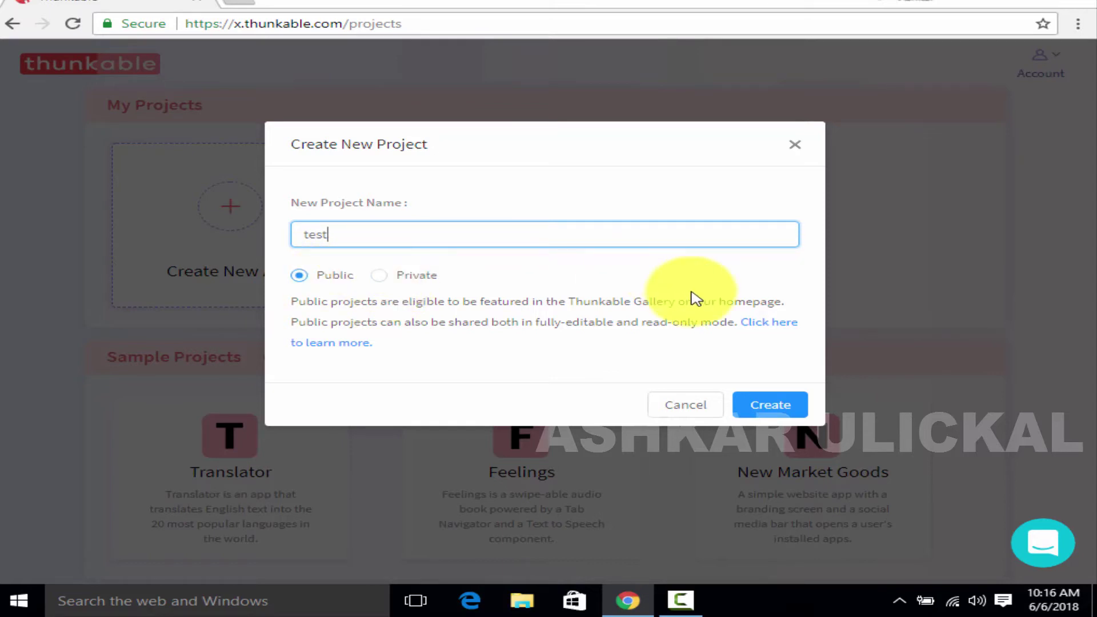
left_click(782, 403)
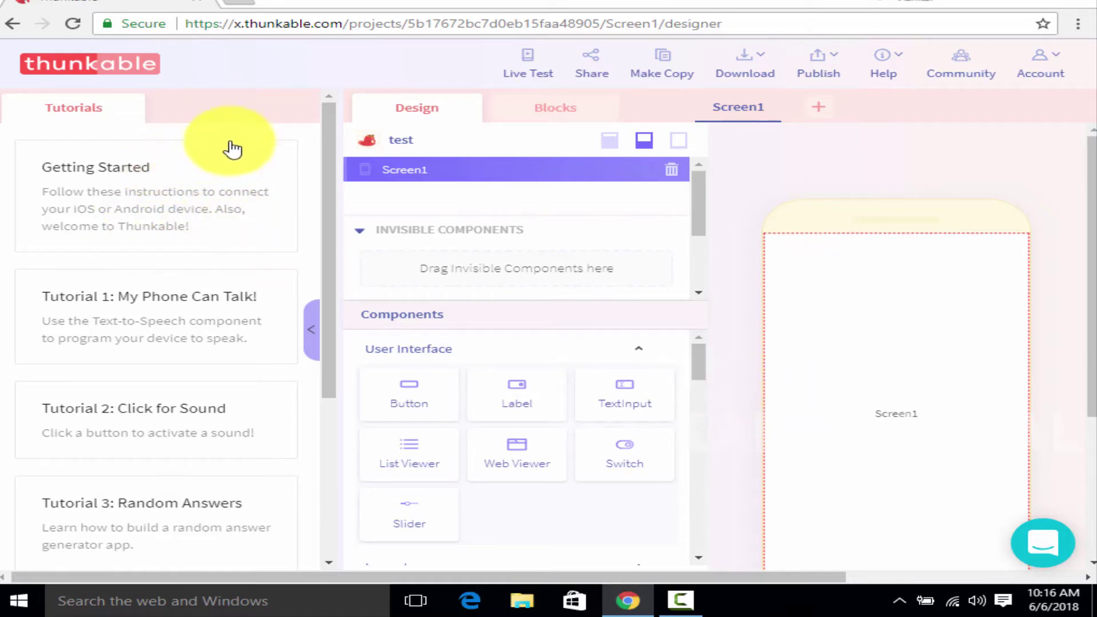
Collapse the Tutorials side panel so Screen1's properties show beside the phone preview
left_click_drag(327, 141, 331, 102)
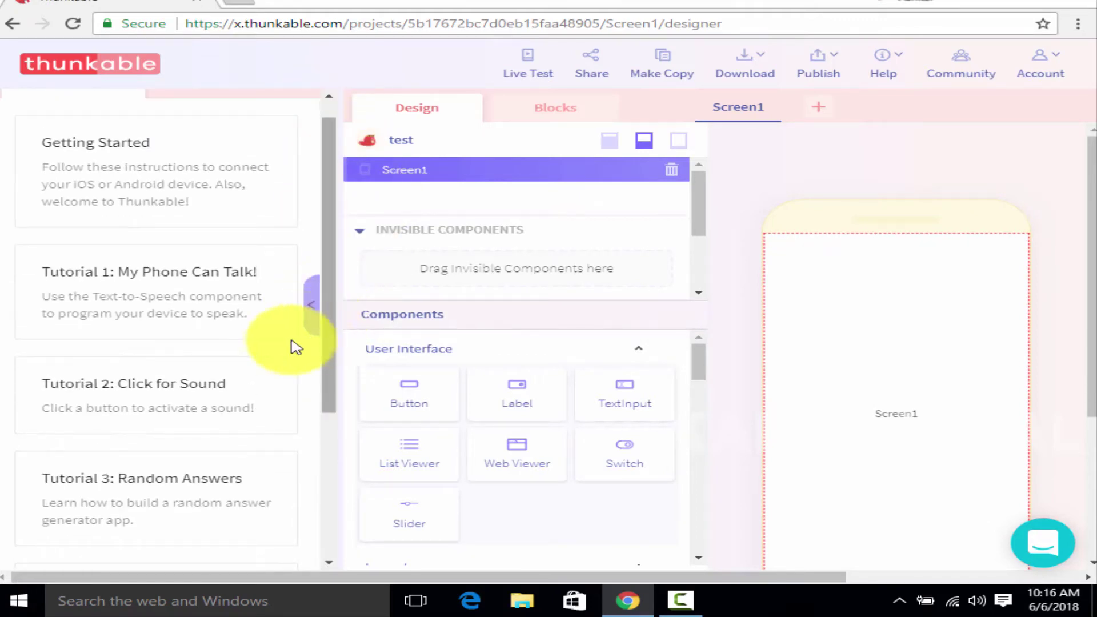
left_click(314, 311)
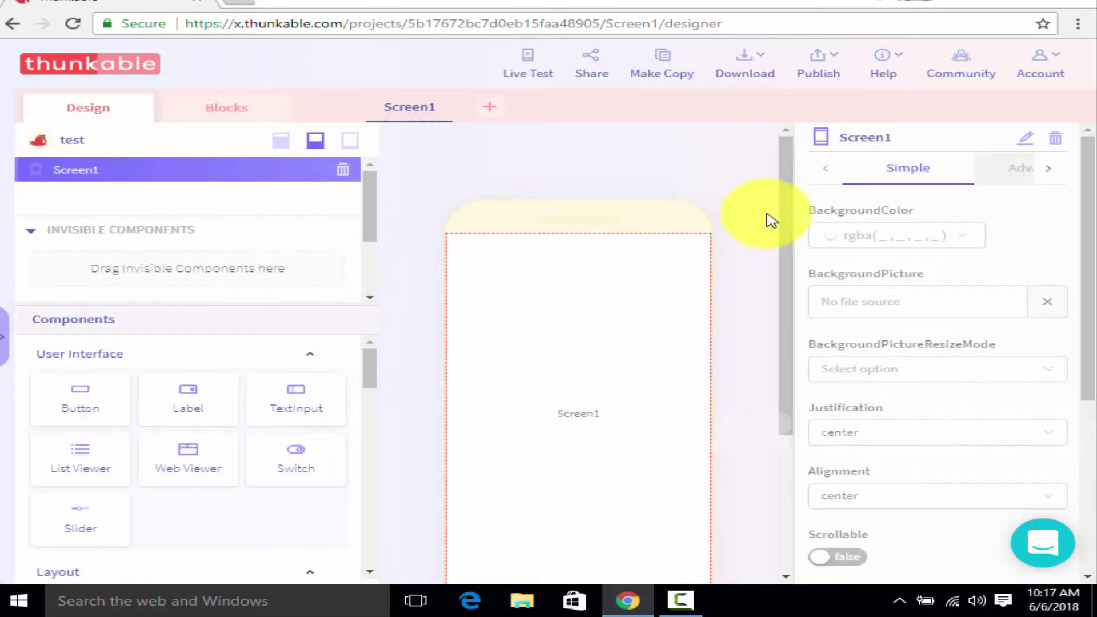
left_click_drag(788, 186, 800, 247)
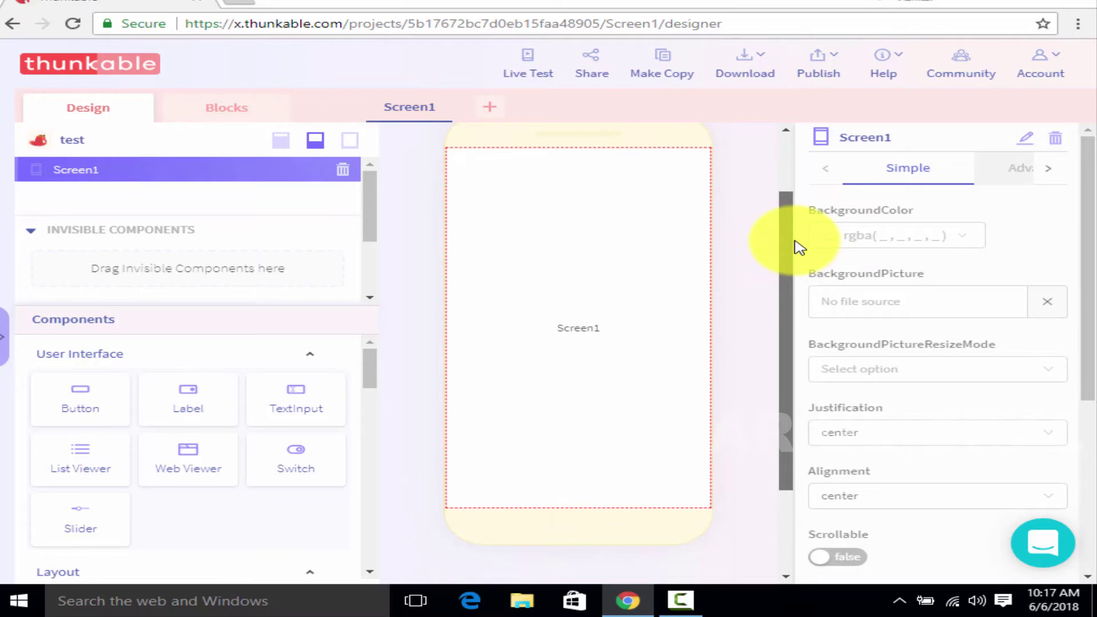
left_click_drag(800, 249, 779, 240)
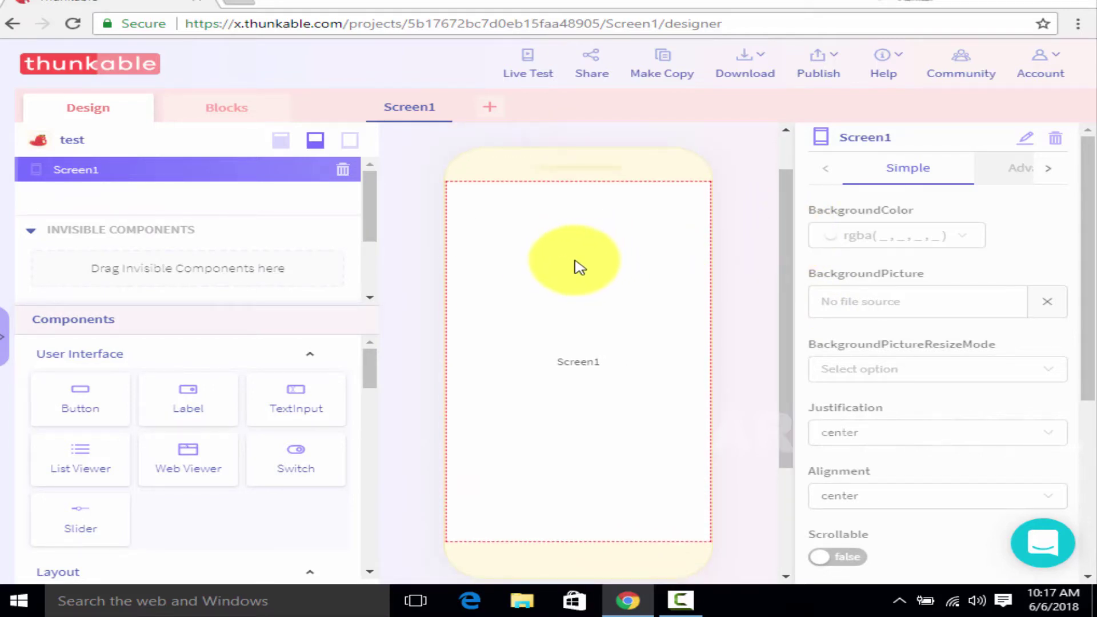
scroll(582, 269, "down", 2)
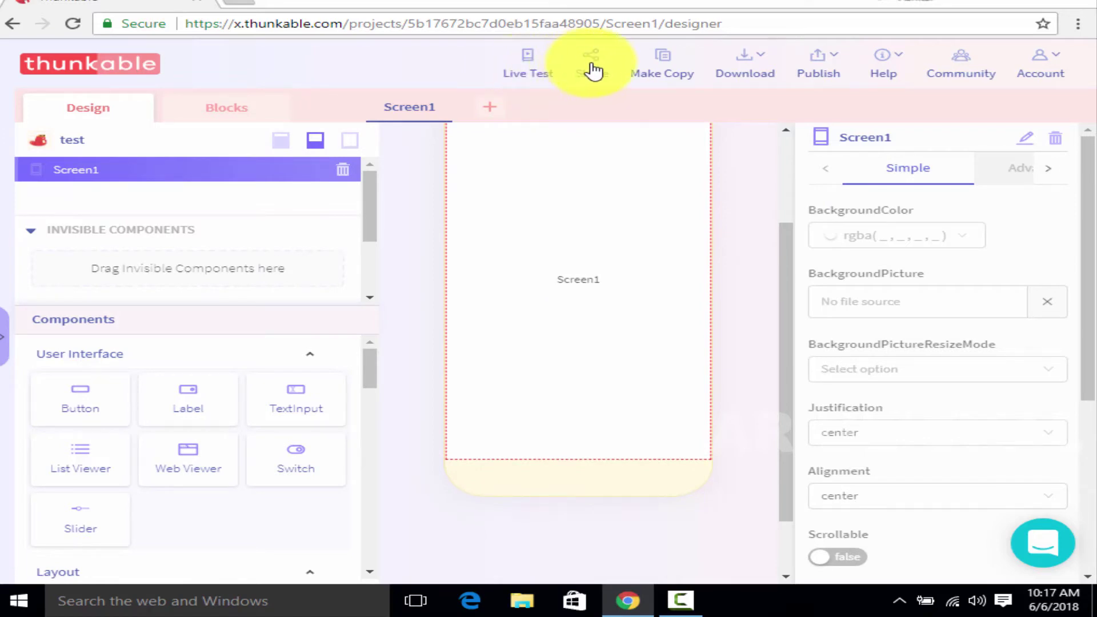
Browse the Download, Publish and Help menus
left_click(745, 72)
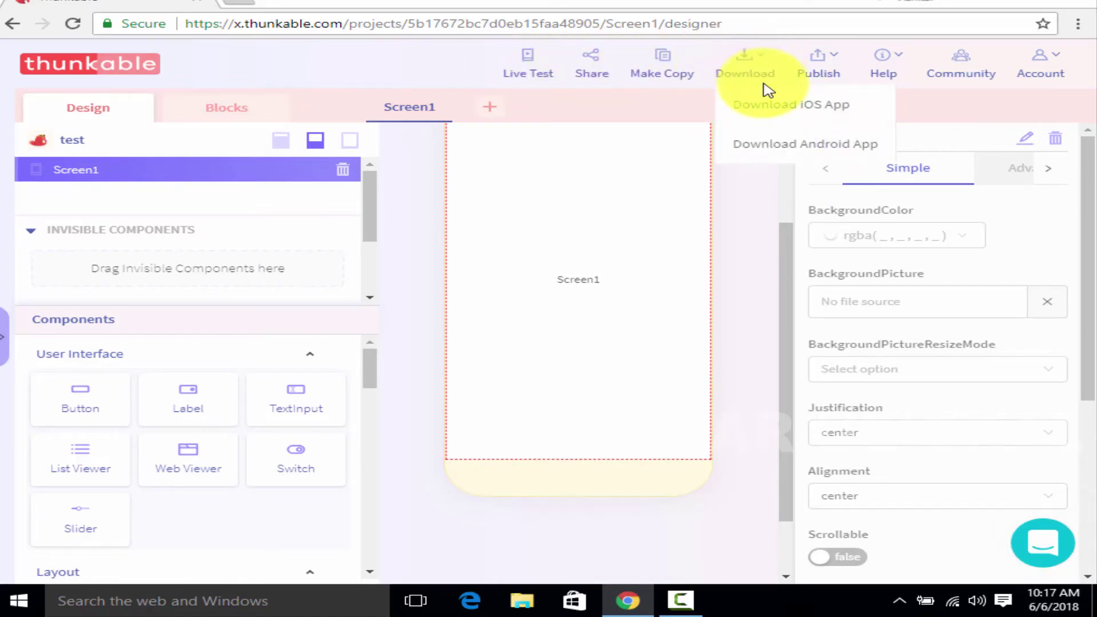
left_click(827, 73)
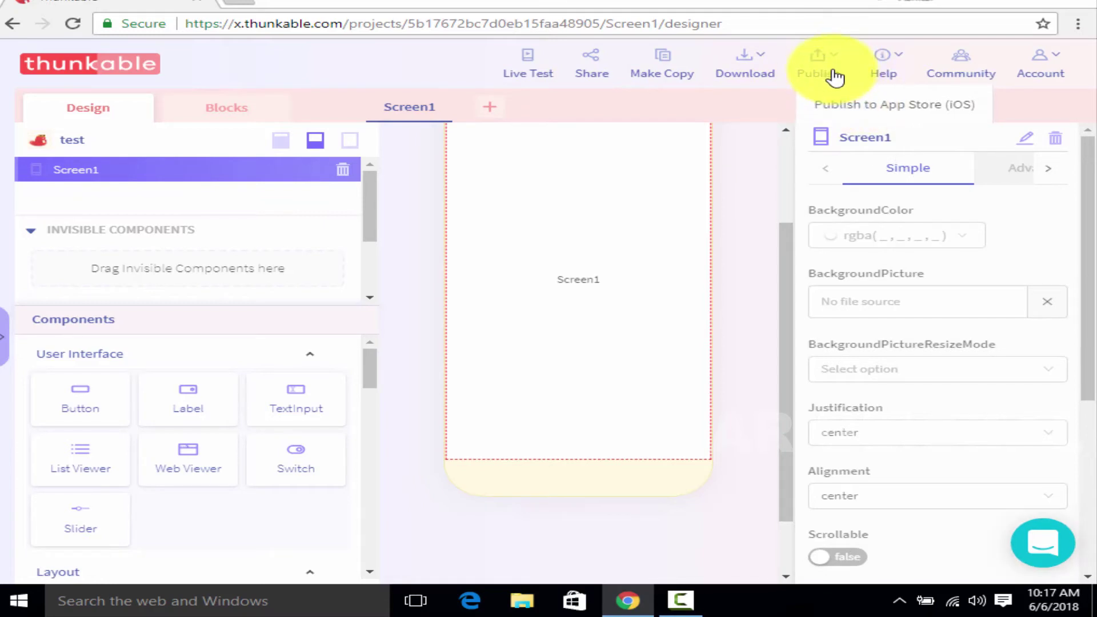
mouse_move(889, 71)
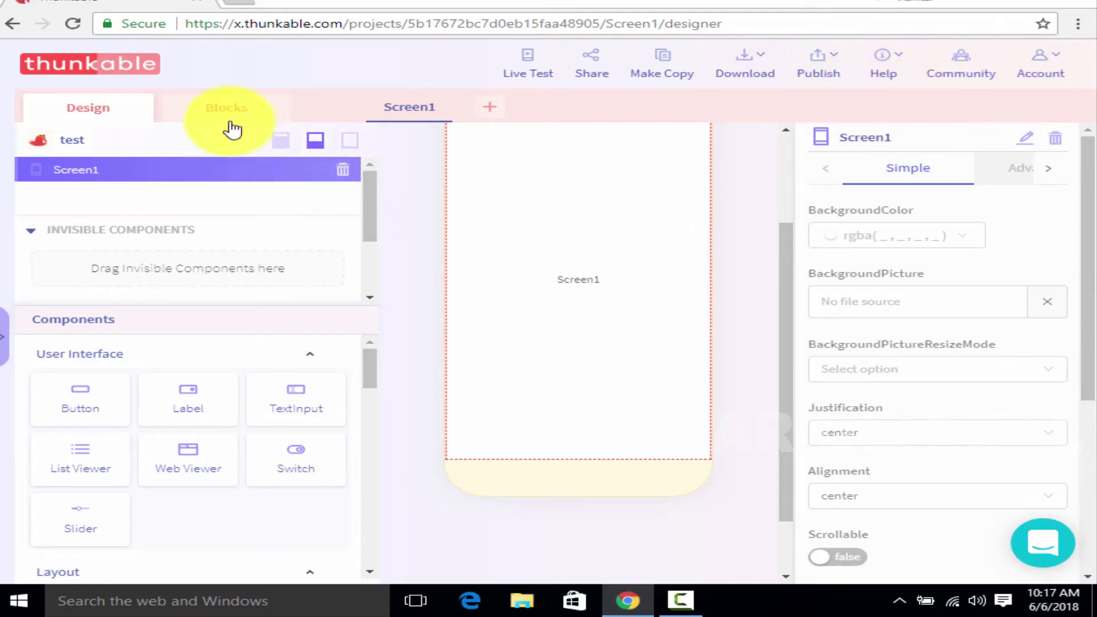
left_click_drag(375, 198, 372, 238)
mouse_move(371, 362)
left_mouse_down()
mouse_move(372, 380)
mouse_move(373, 366)
left_mouse_up()
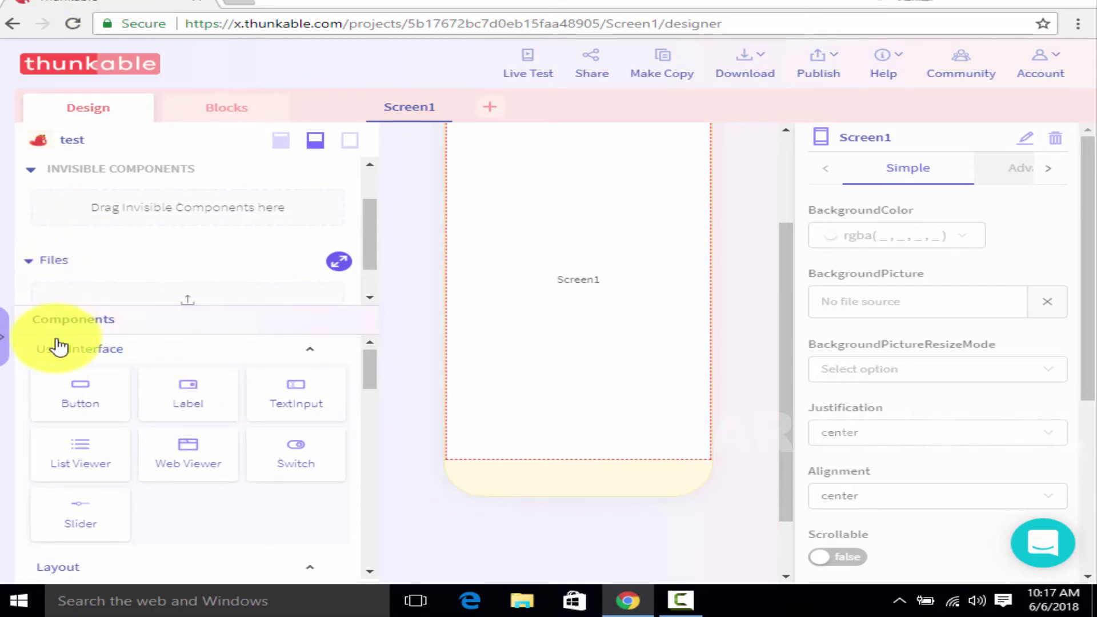
Add a Button component to Screen1 and reposition it
left_click_drag(83, 401, 669, 252)
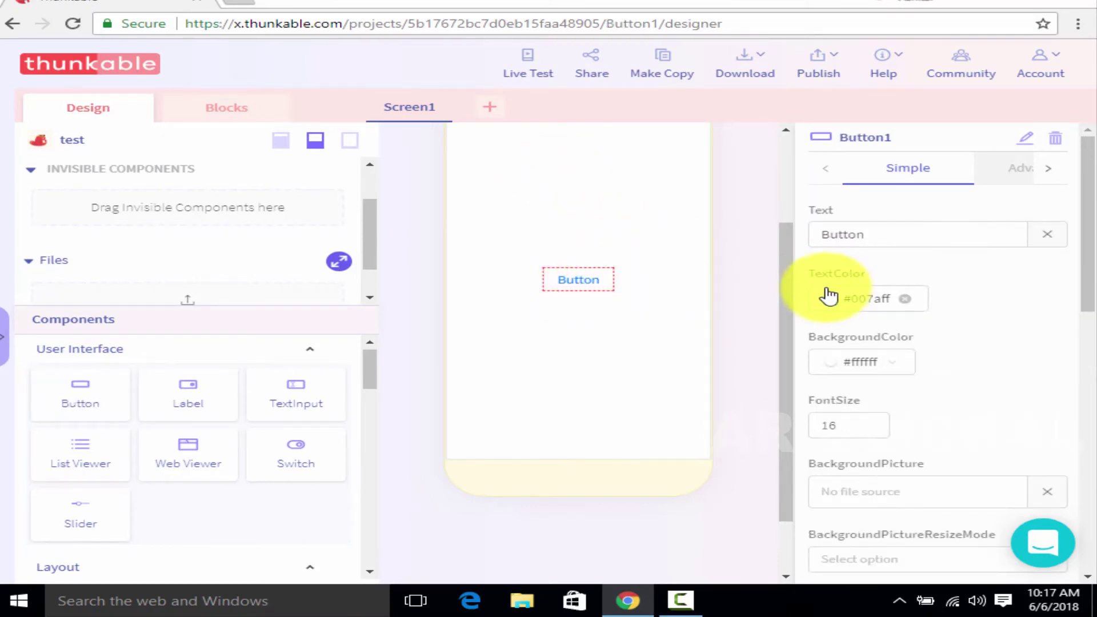
left_click_drag(780, 266, 800, 227)
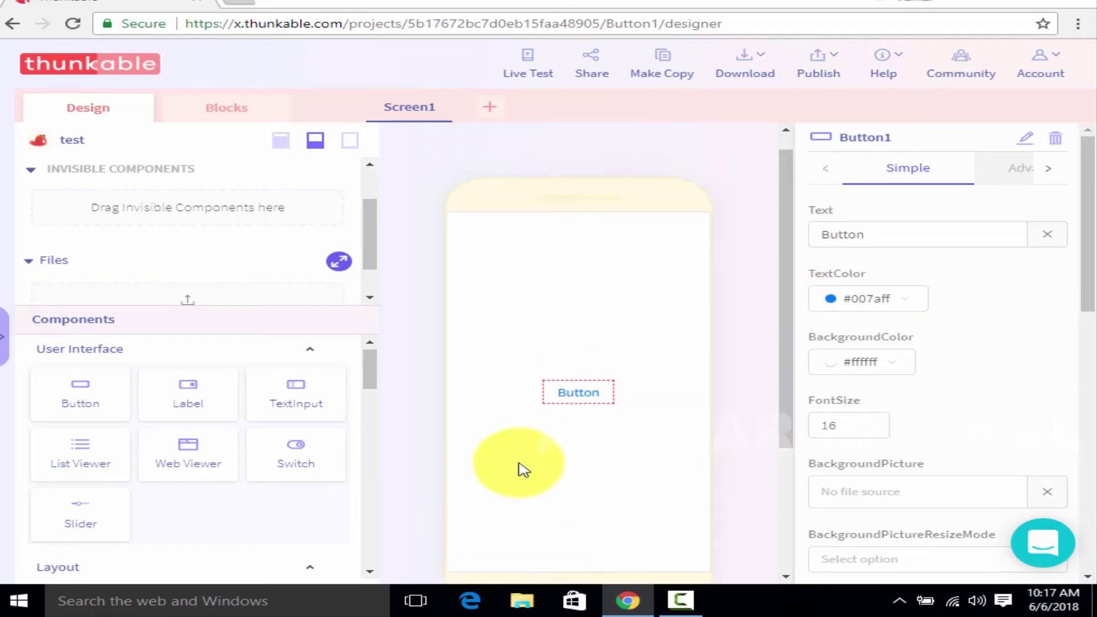
left_click_drag(578, 402, 789, 238)
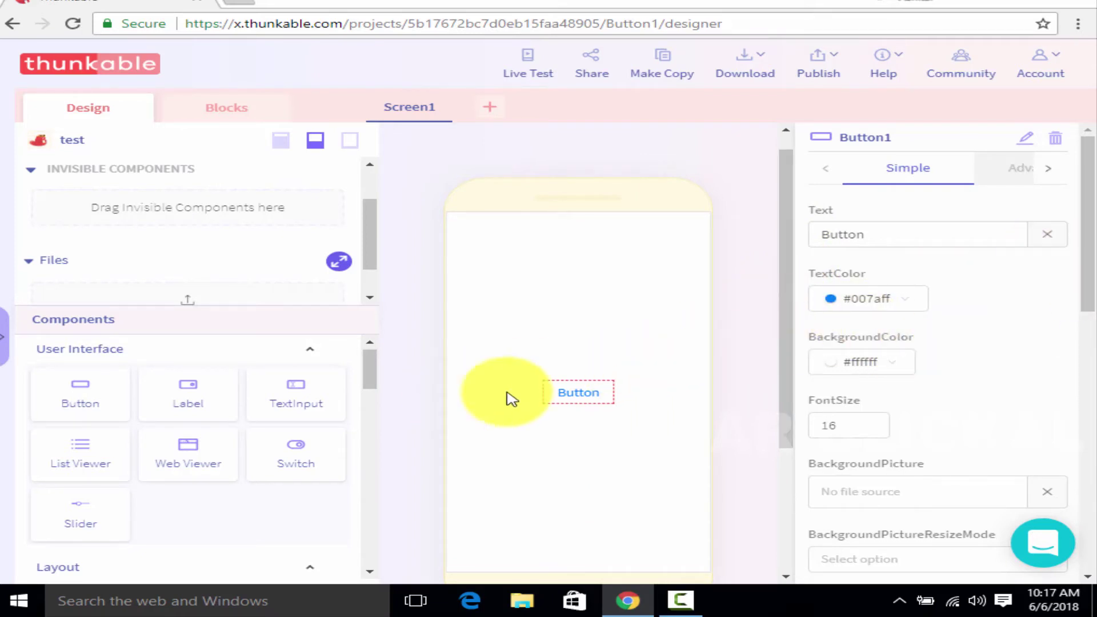
left_click_drag(1080, 208, 797, 154)
Name the button component 'button 1' and make its text read 'click here'
left_click(1032, 146)
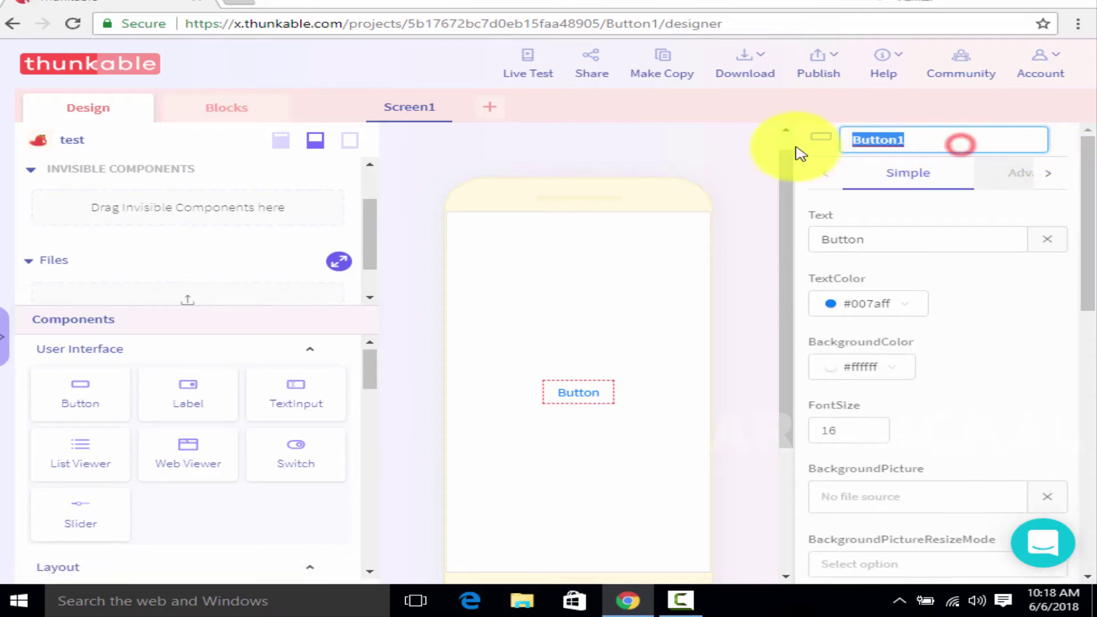
type("click here")
left_click_drag(927, 145, 816, 160)
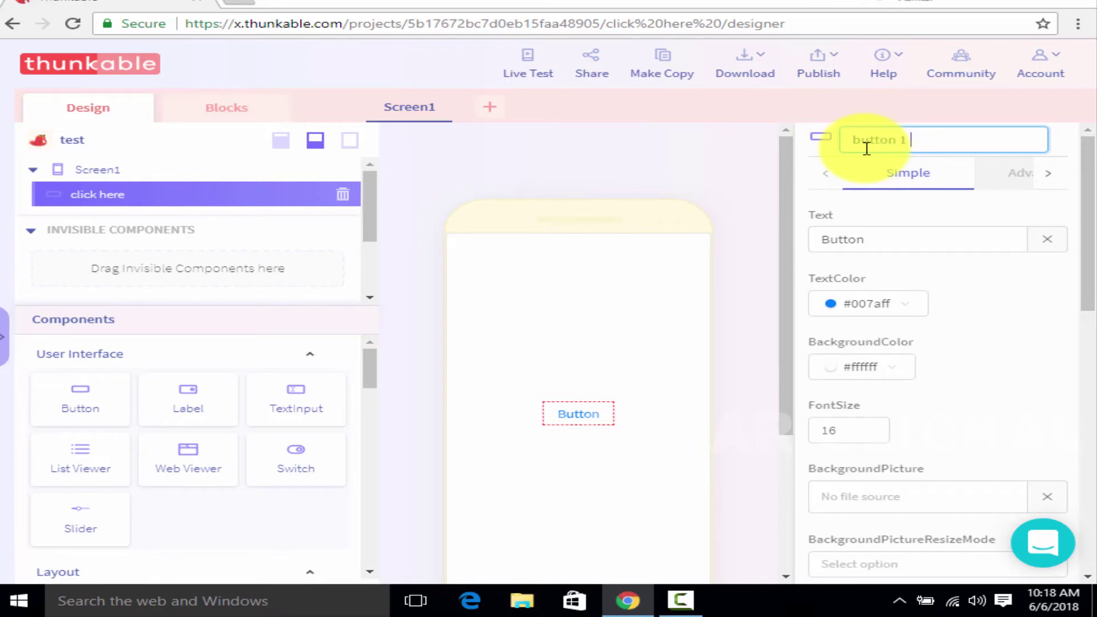
type("button 1")
key("Return")
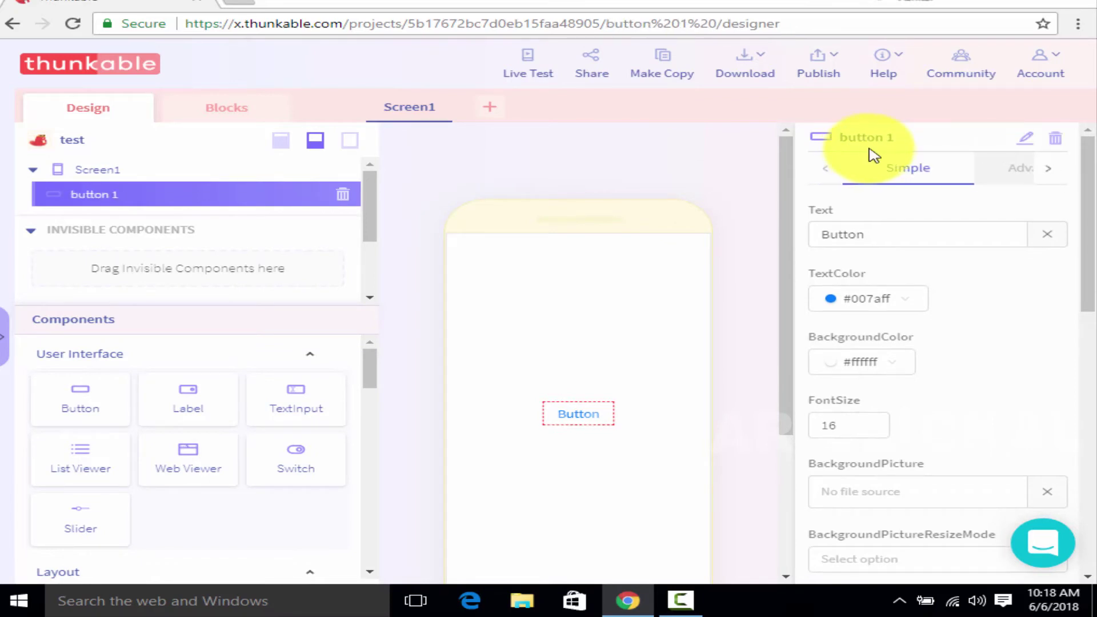
left_click(951, 243)
left_click_drag(906, 240, 789, 244)
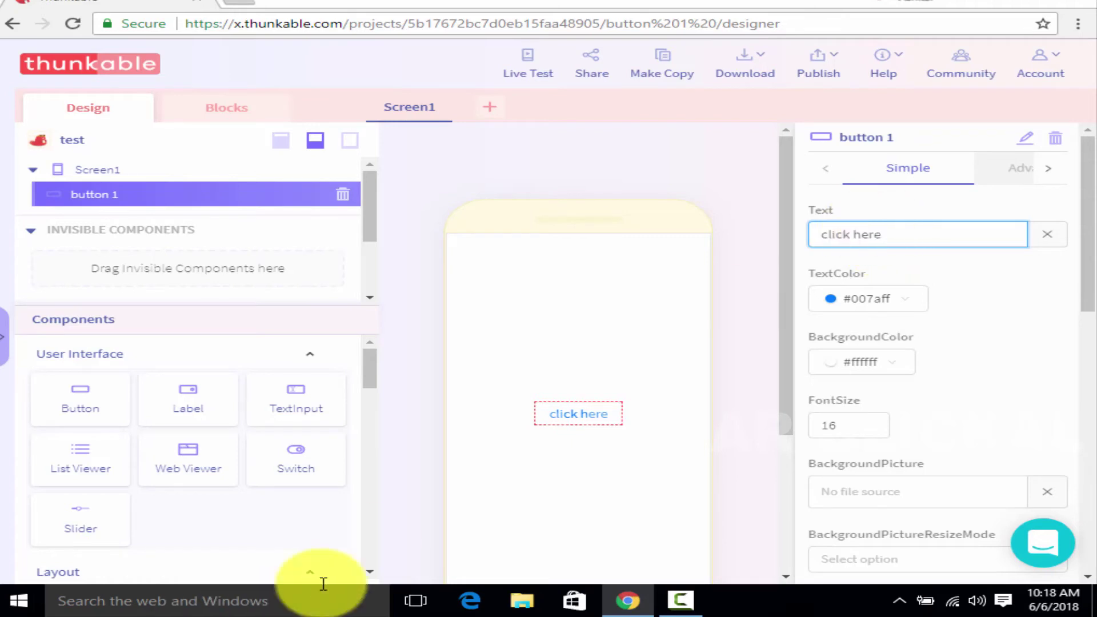
left_click_drag(606, 423, 791, 328)
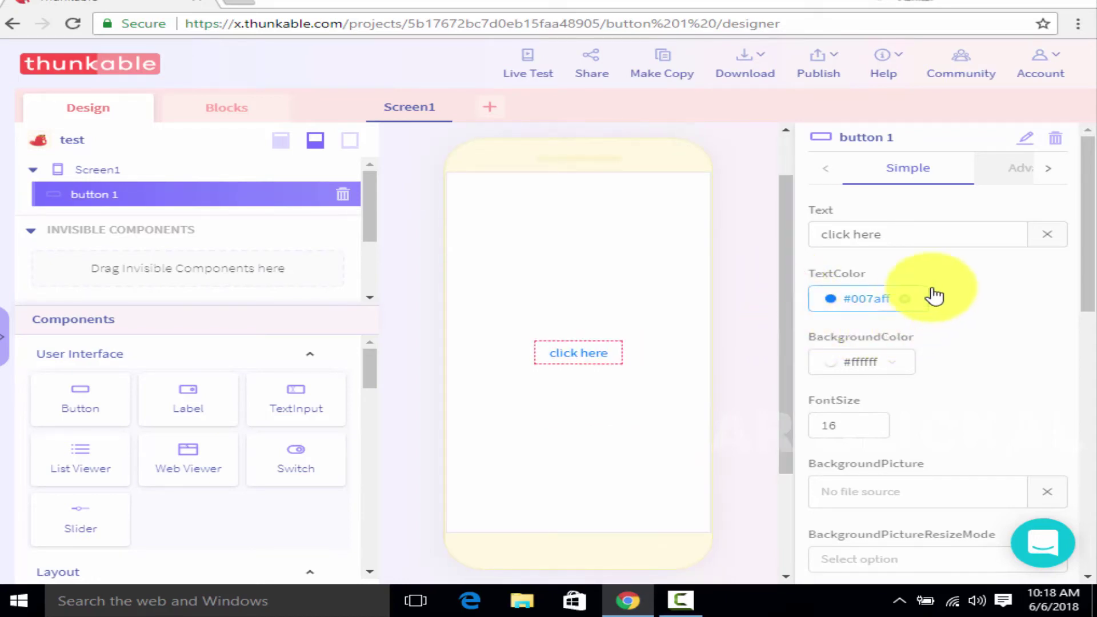
Change the button's FontSize from 16 to 25
left_click_drag(1089, 243, 1089, 314)
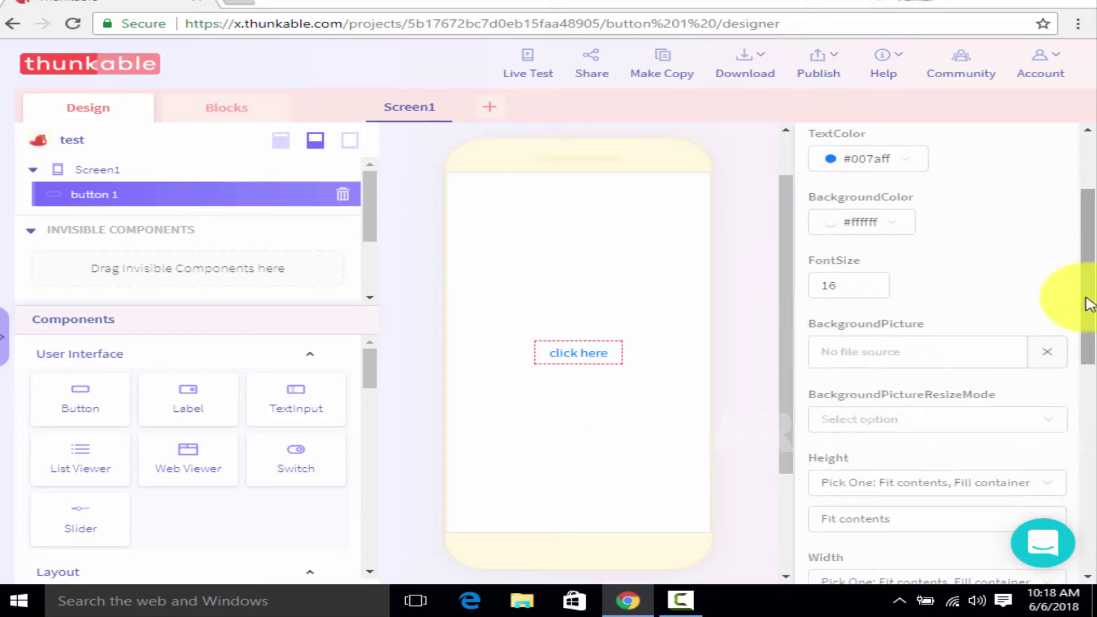
double_click(851, 286)
type("2")
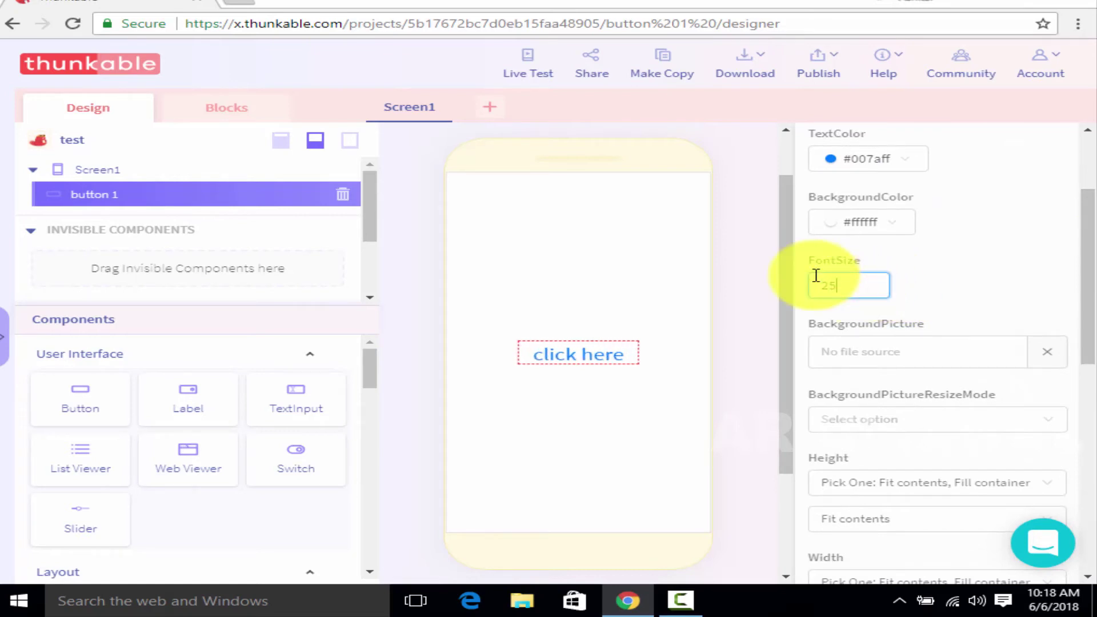
type("5")
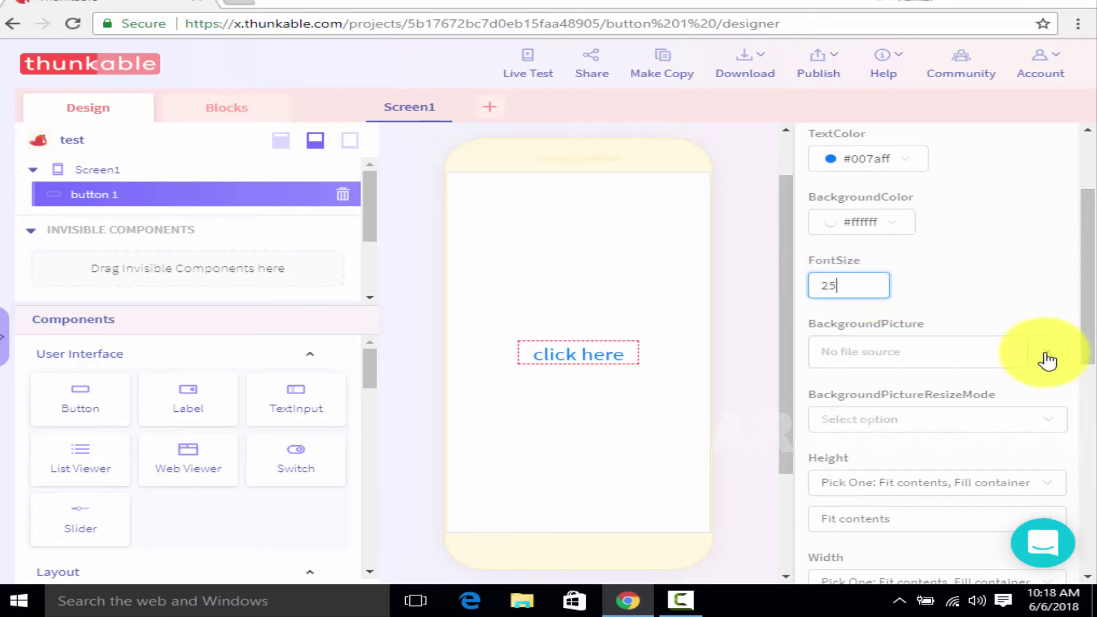
left_click_drag(1093, 272, 1076, 347)
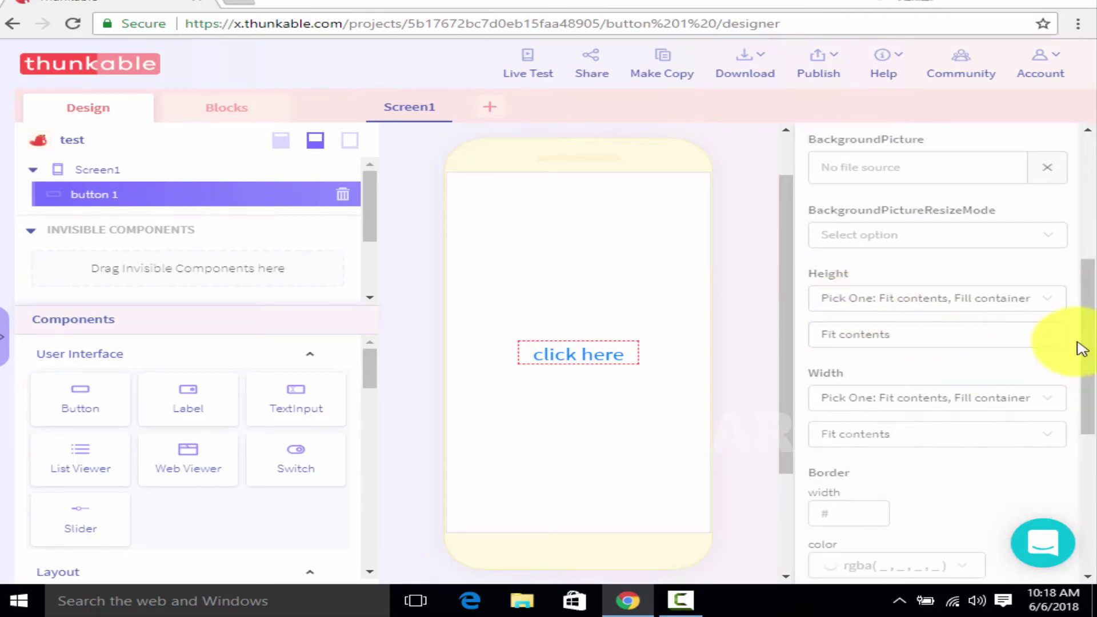
left_click_drag(1085, 331, 1093, 472)
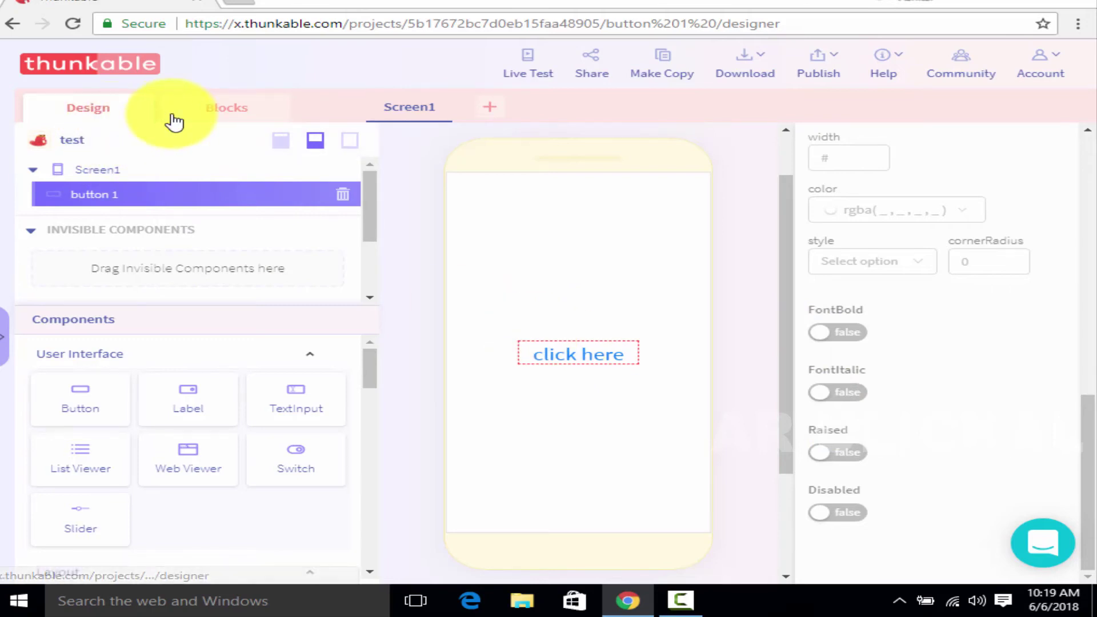
Open Screen1's Blocks editor and browse the Control blocks like if, repeat and navigate to
left_click(239, 114)
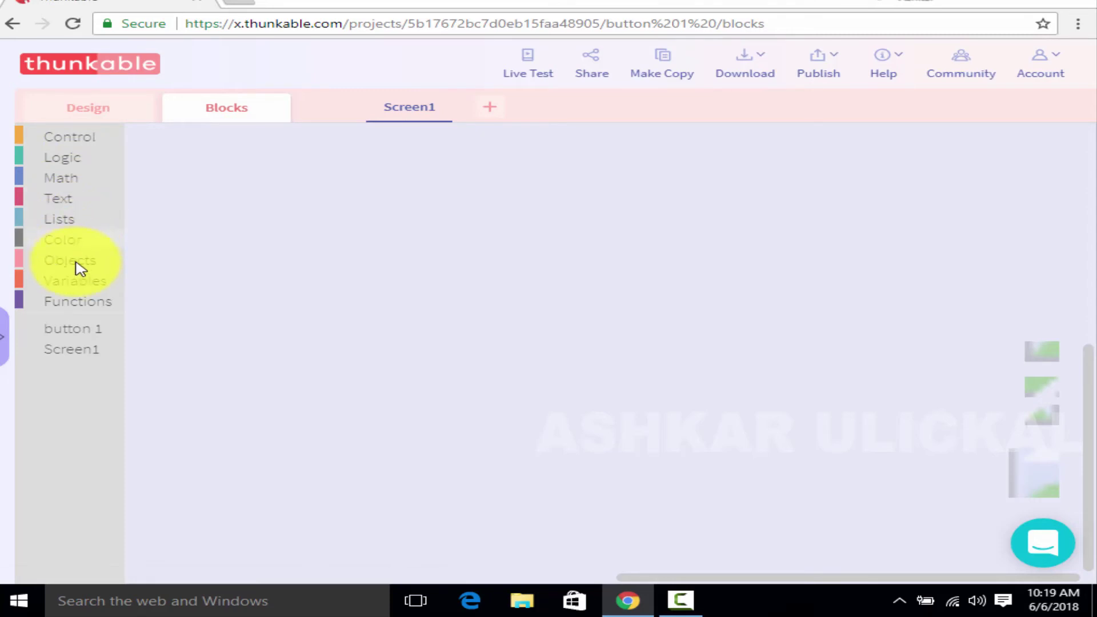
left_click(97, 137)
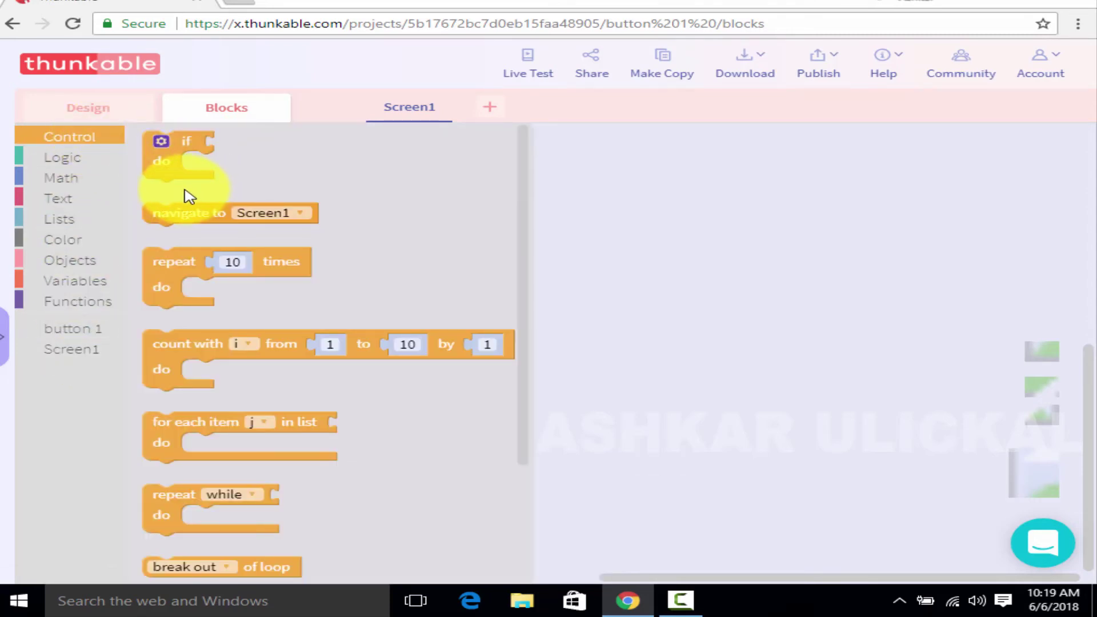
left_click(233, 108)
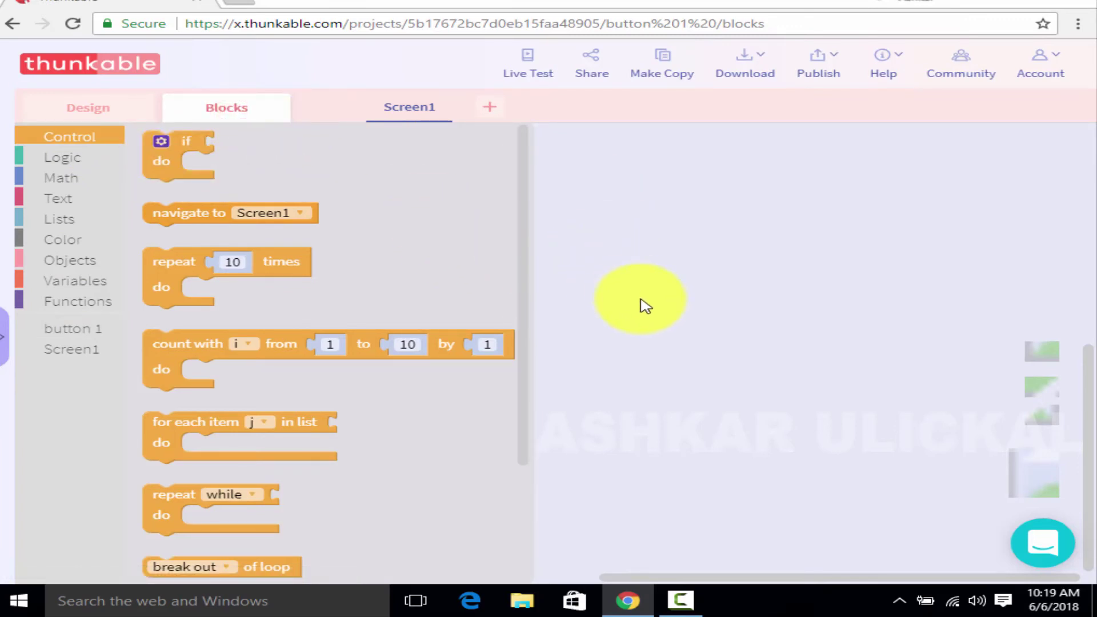
left_click(117, 110)
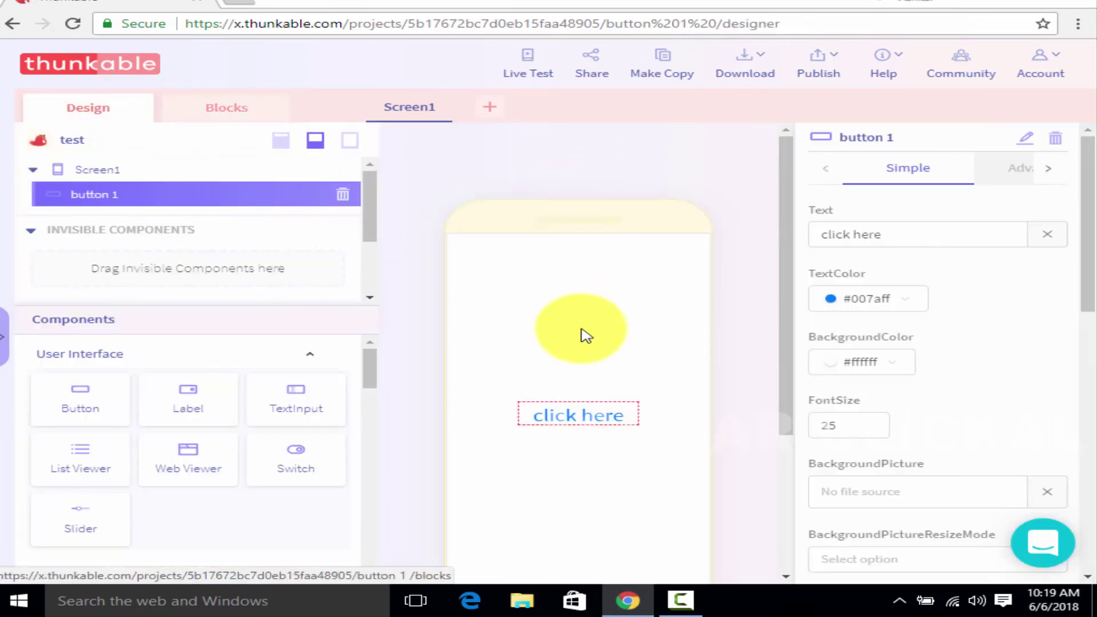
left_click(238, 115)
Add an if block and a < comparison block, view the operator list, then return to Design
left_click(70, 136)
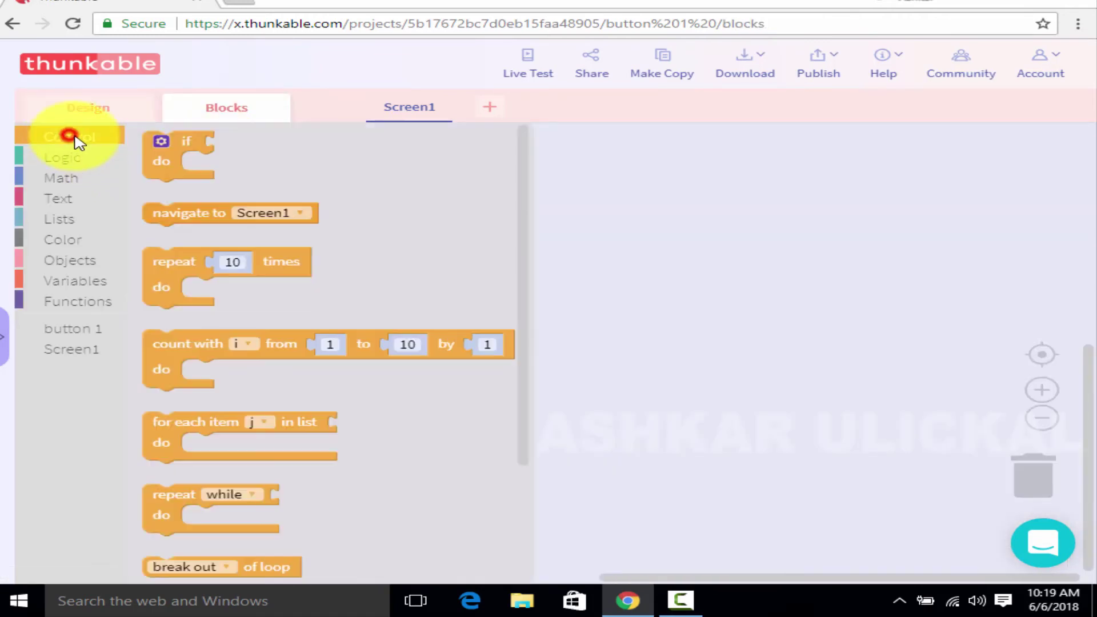
left_click_drag(172, 165, 553, 295)
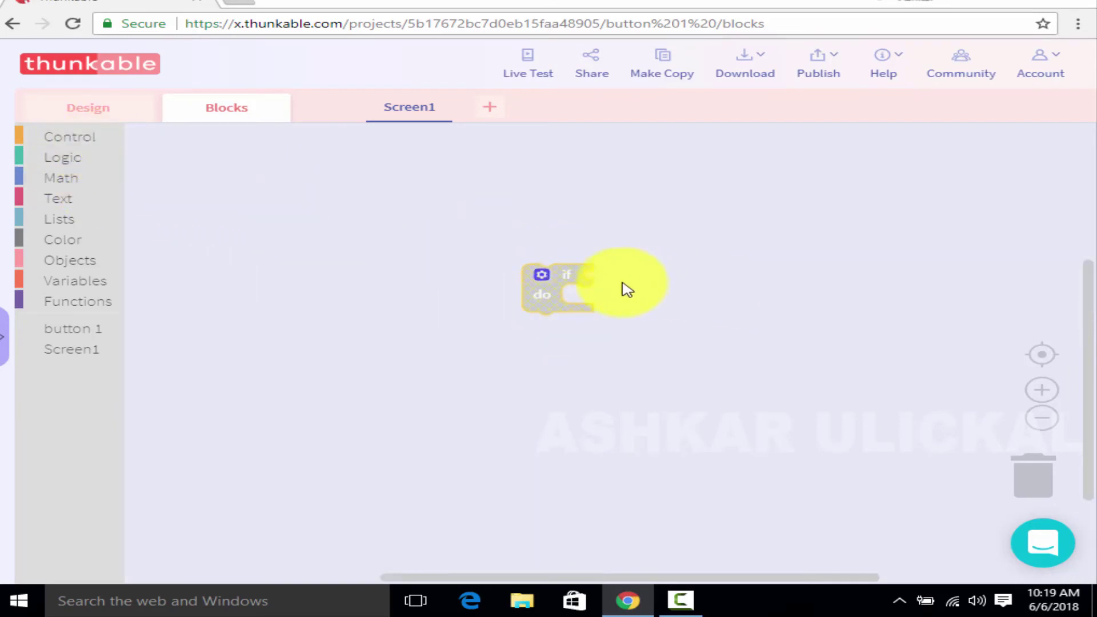
left_click(81, 157)
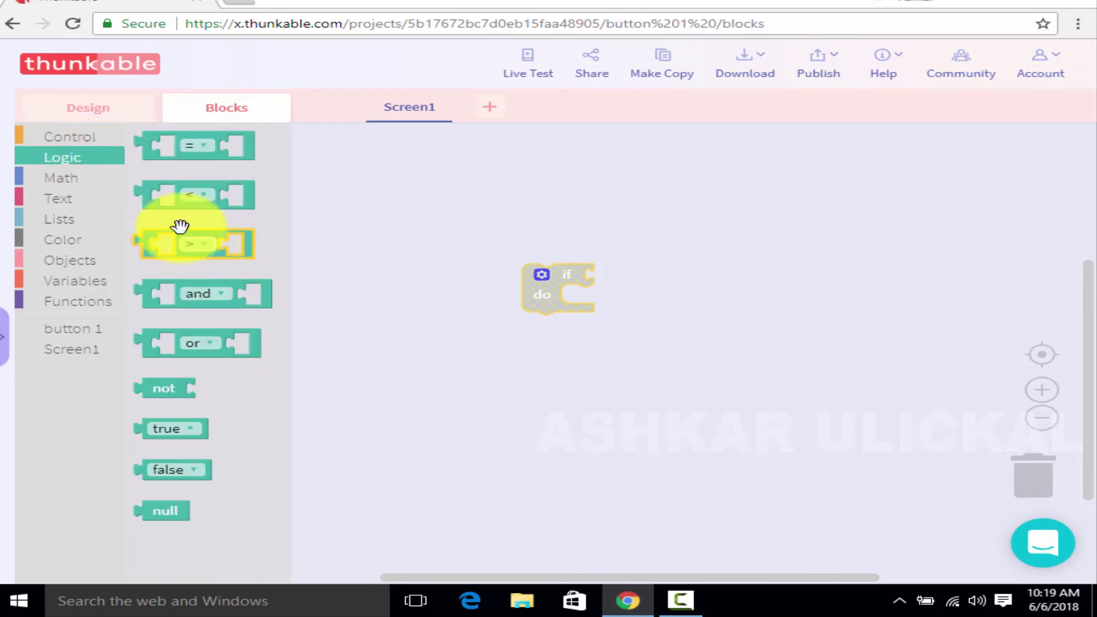
left_click_drag(228, 194, 611, 292)
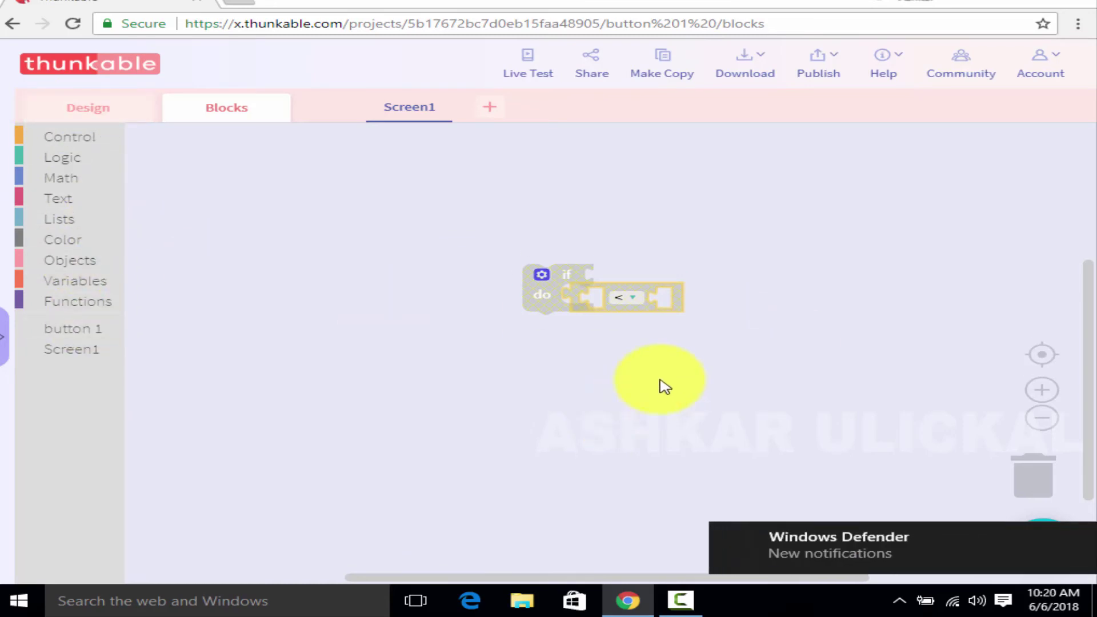
left_click(627, 300)
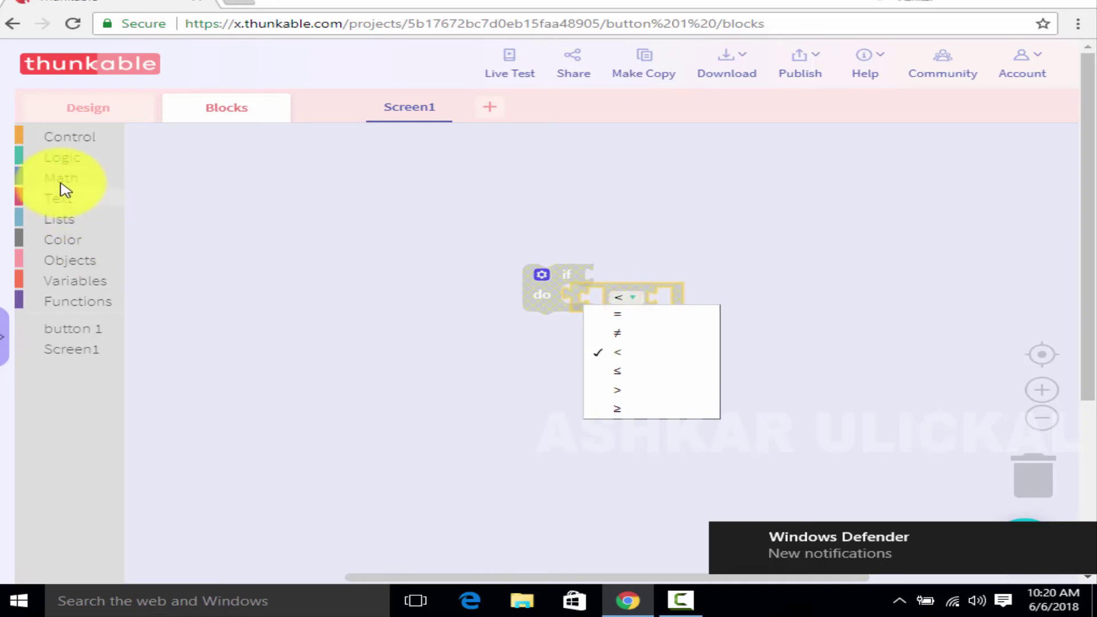
left_click(107, 105)
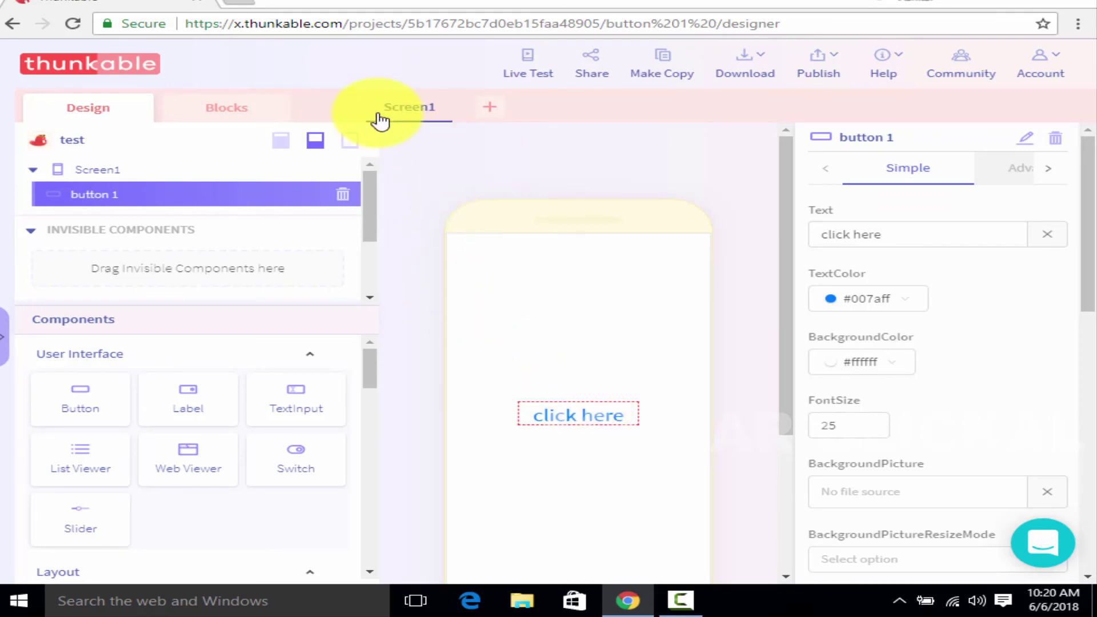
Add Screen2 and drop an Image component onto it
left_click(494, 110)
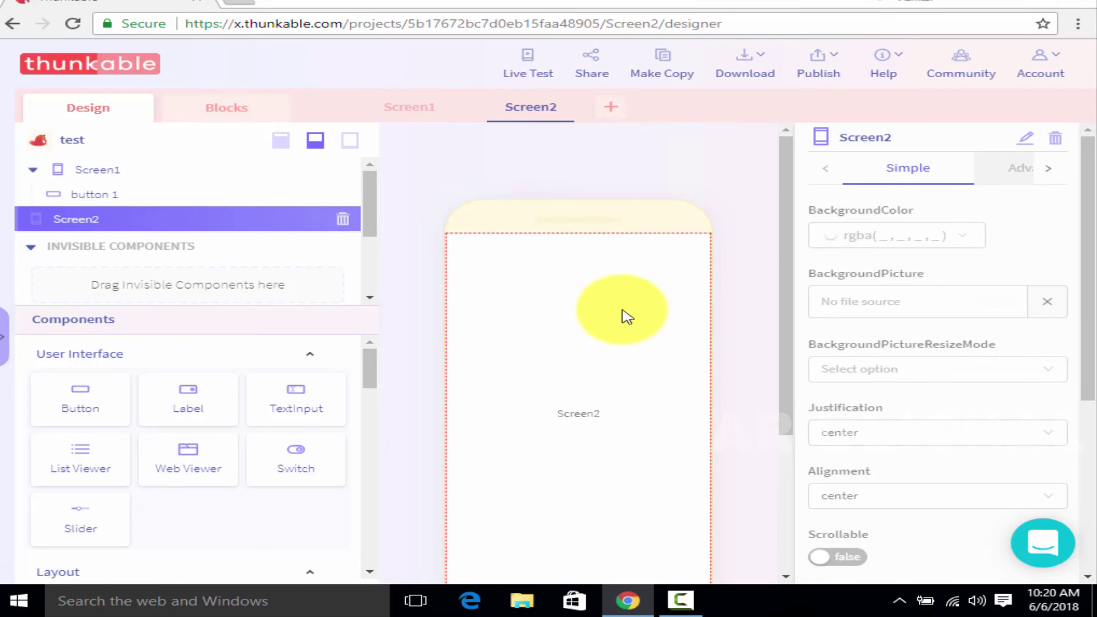
left_click_drag(780, 204, 784, 240)
left_click_drag(373, 372, 379, 461)
scroll(372, 429, "down", 1)
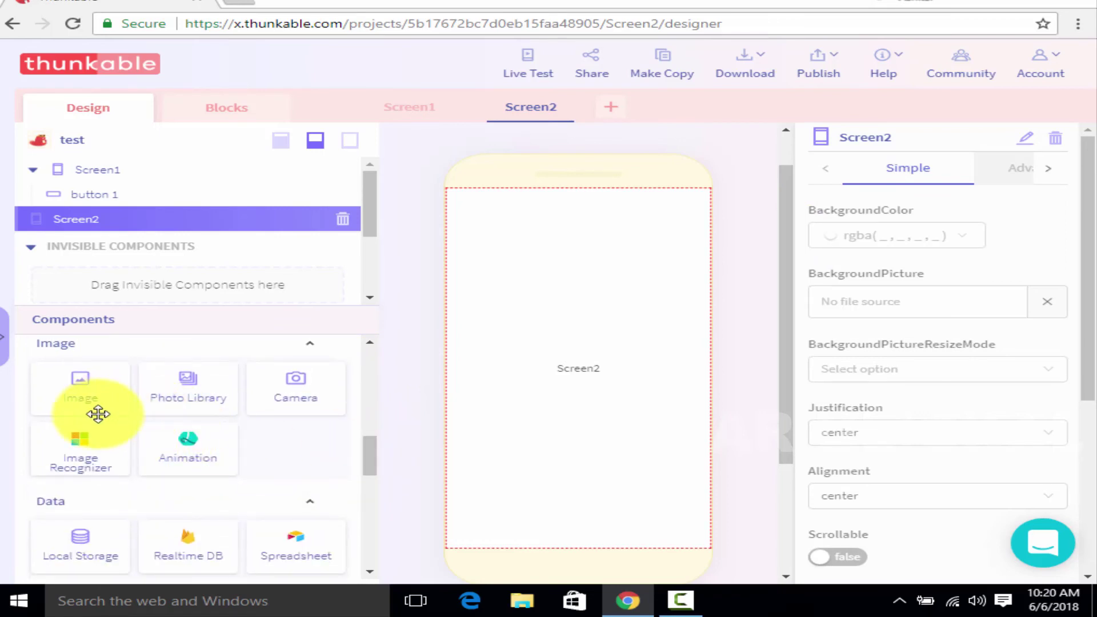
mouse_move(83, 394)
left_mouse_down()
mouse_move(178, 403)
mouse_move(661, 299)
mouse_move(594, 280)
mouse_move(594, 292)
left_mouse_up()
left_click(579, 369)
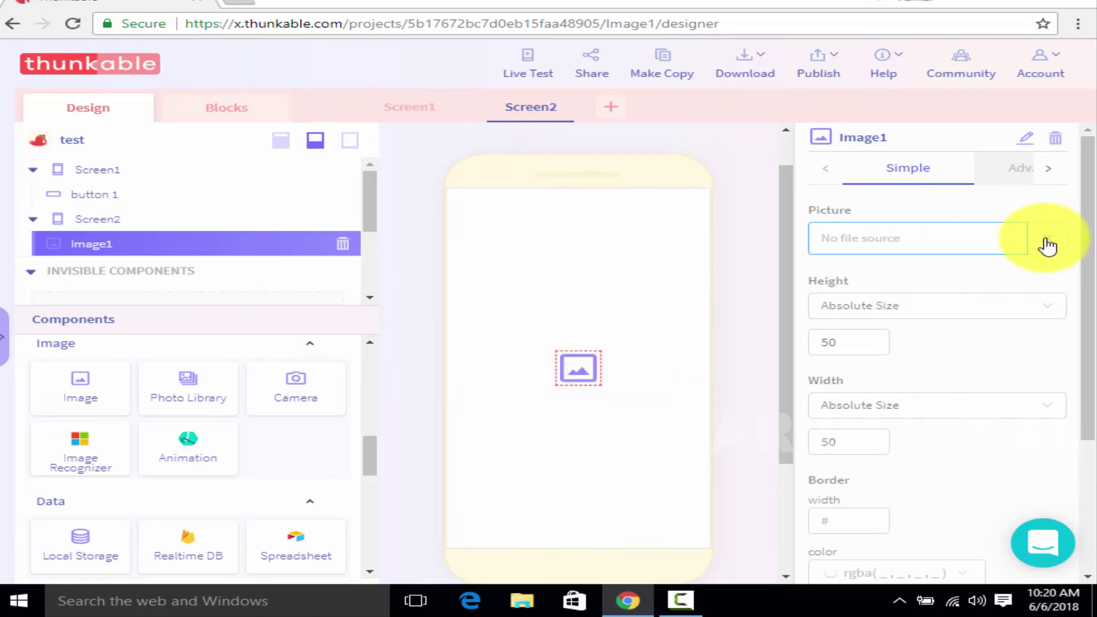
left_click_drag(1088, 222, 1070, 314)
left_click_drag(787, 268, 710, 375)
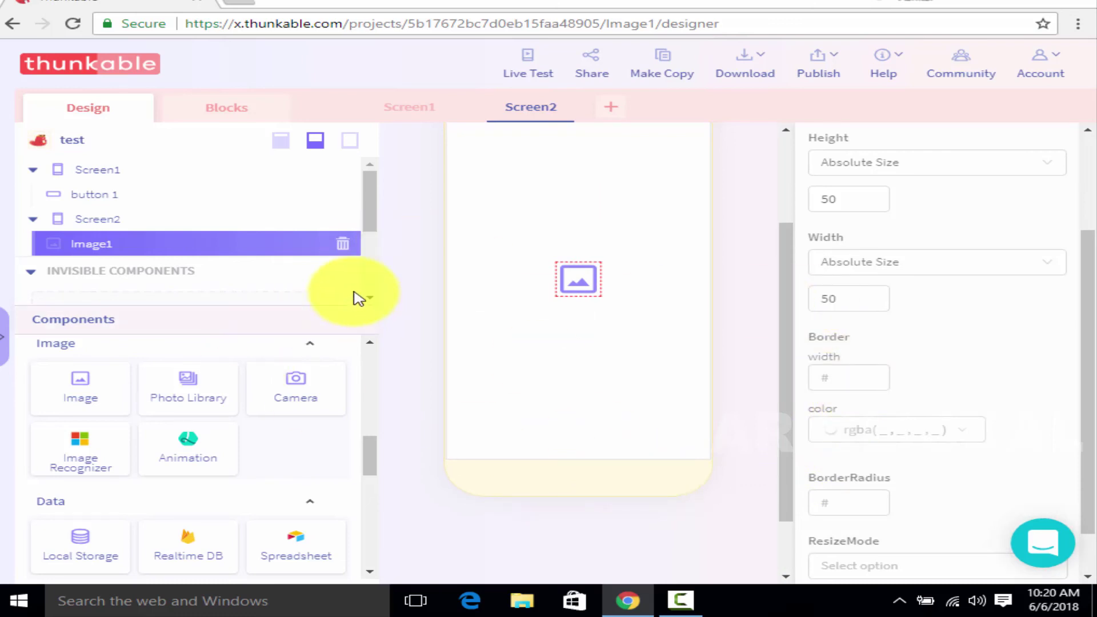
left_click(343, 246)
left_click(723, 247)
left_click_drag(784, 281, 793, 209)
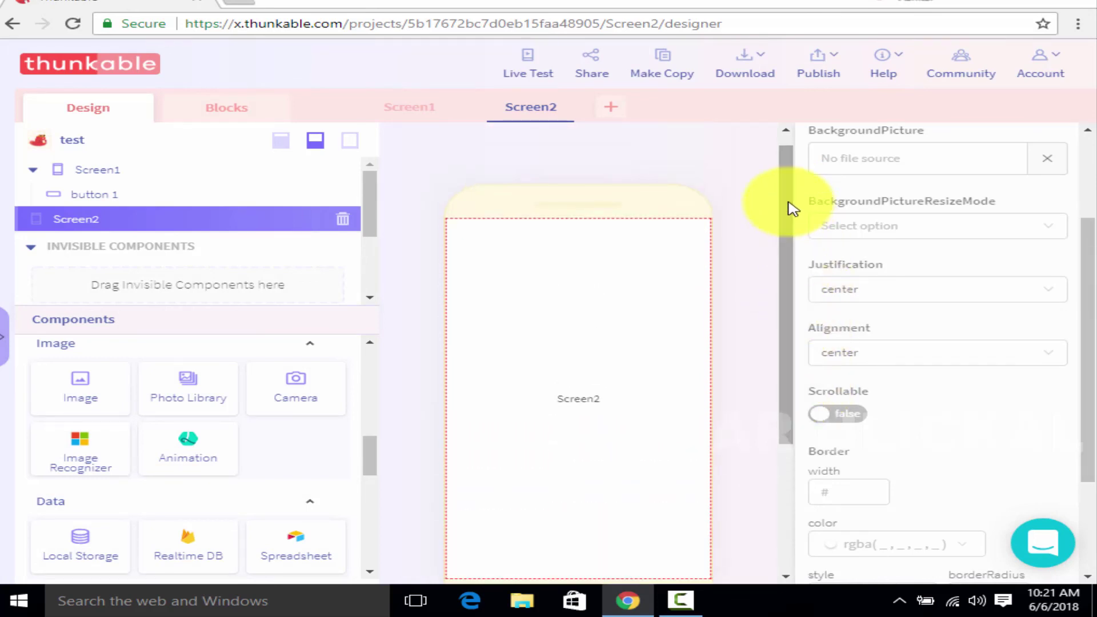
left_click(407, 105)
left_click(561, 108)
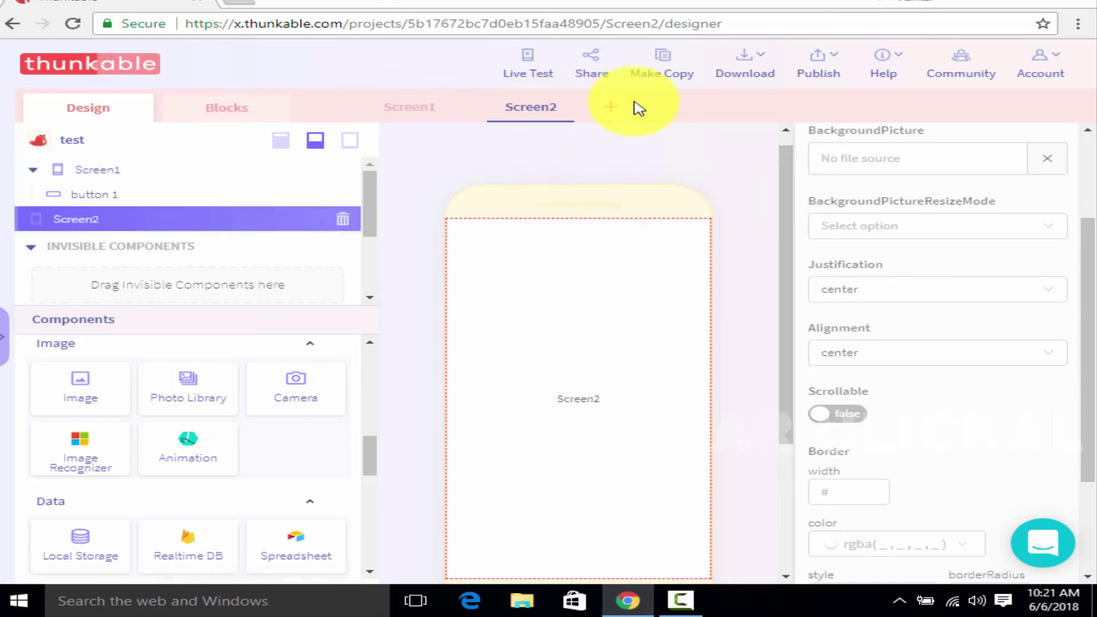
left_click(223, 101)
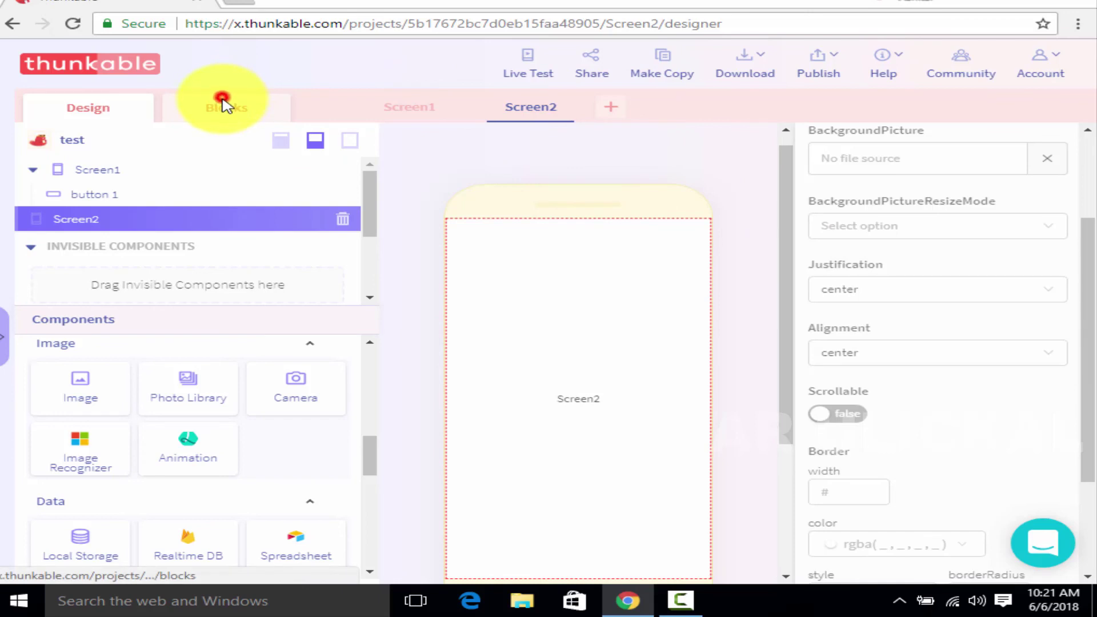
left_click(118, 103)
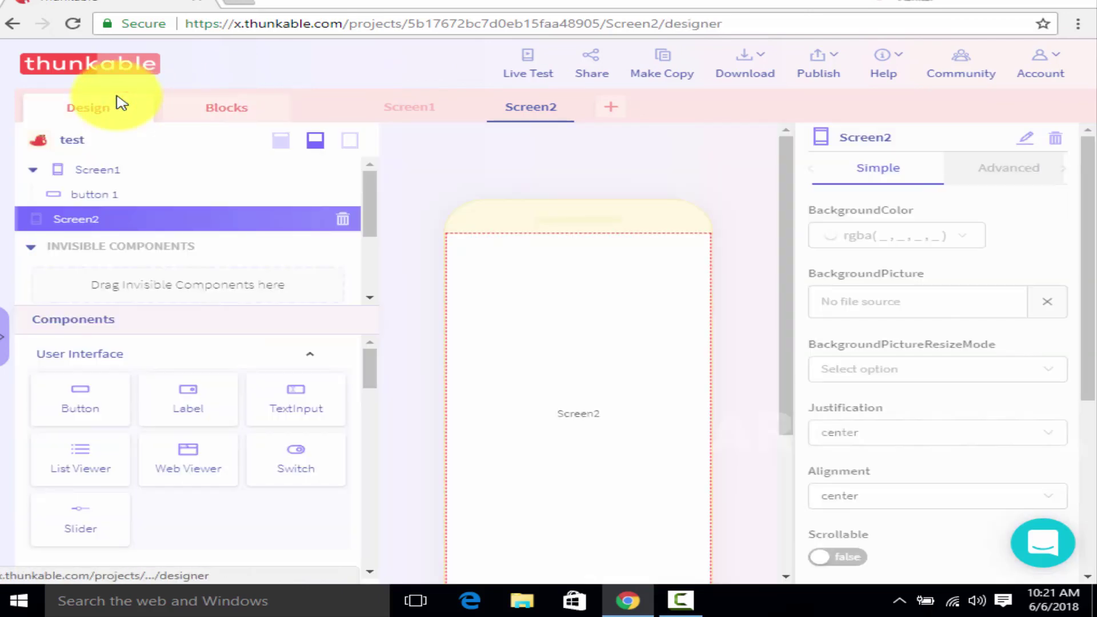